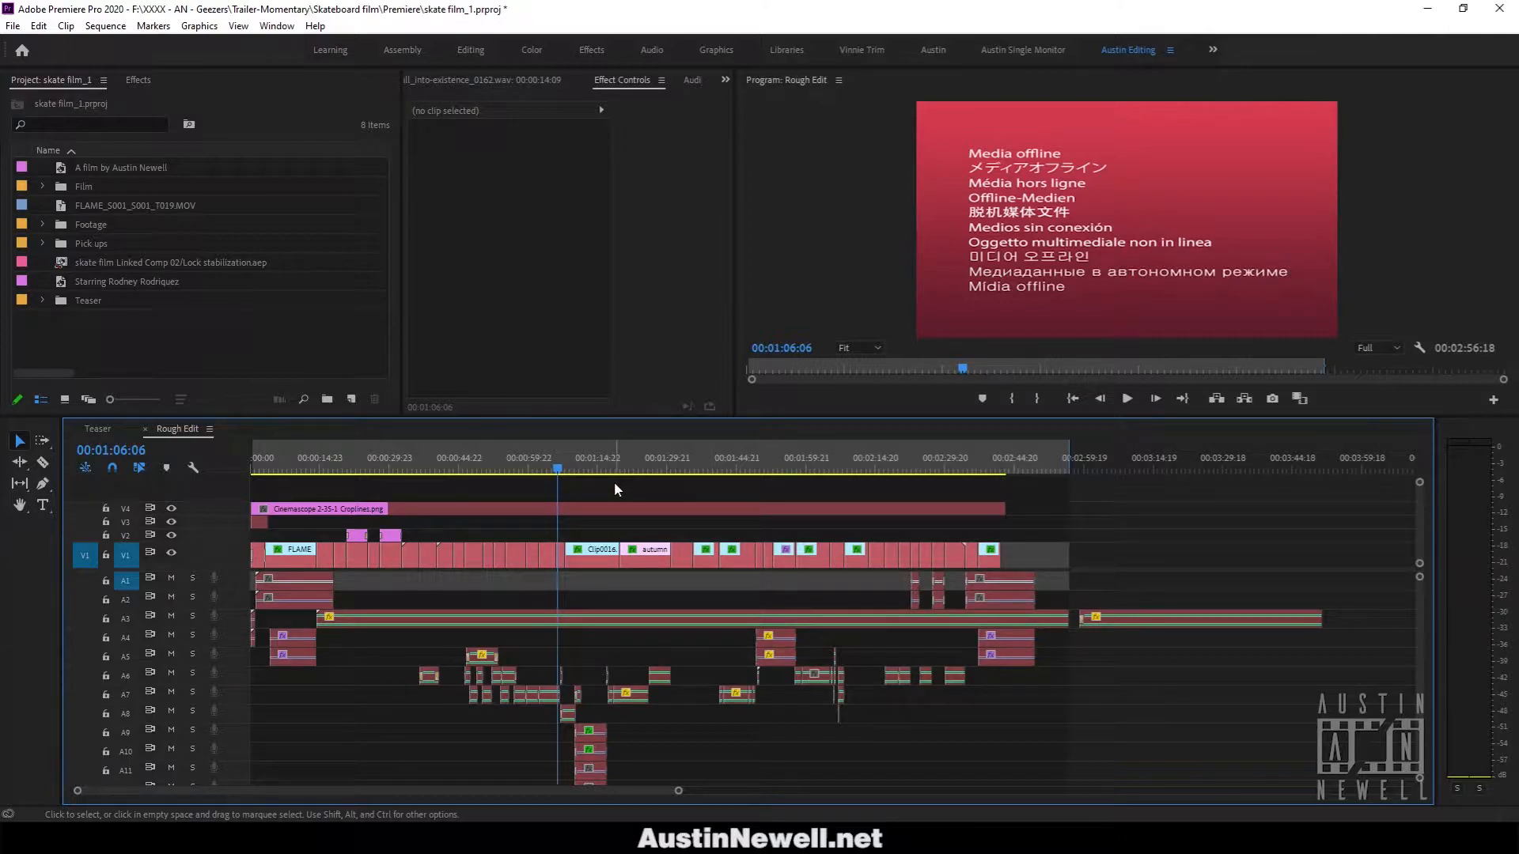
Select all clips in the Rough Edit timeline and open Link Media to review the full list of offline files.
key(ctrl+a)
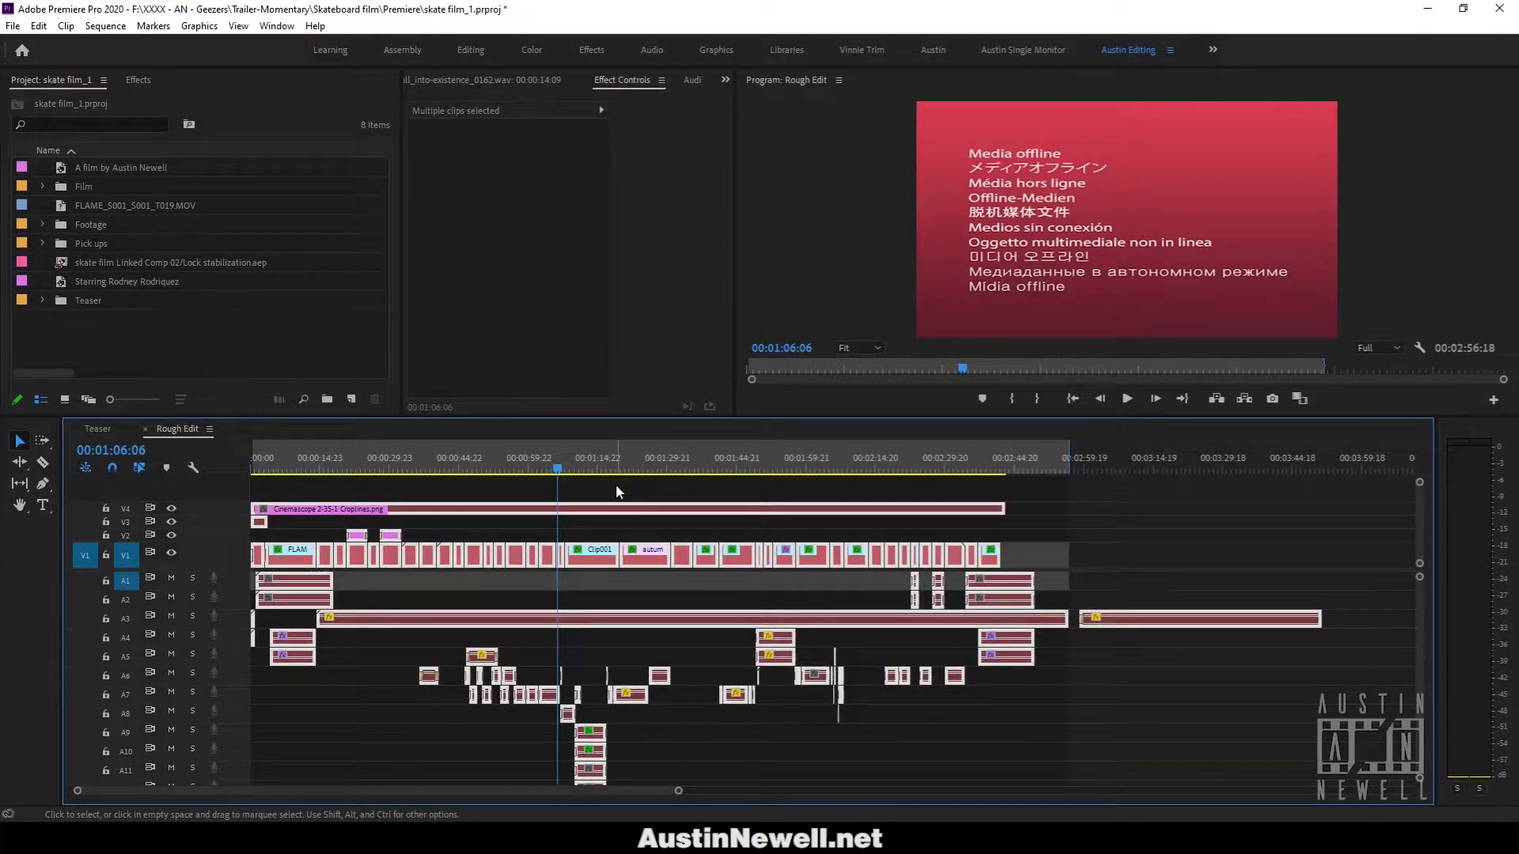
right_click(600, 509)
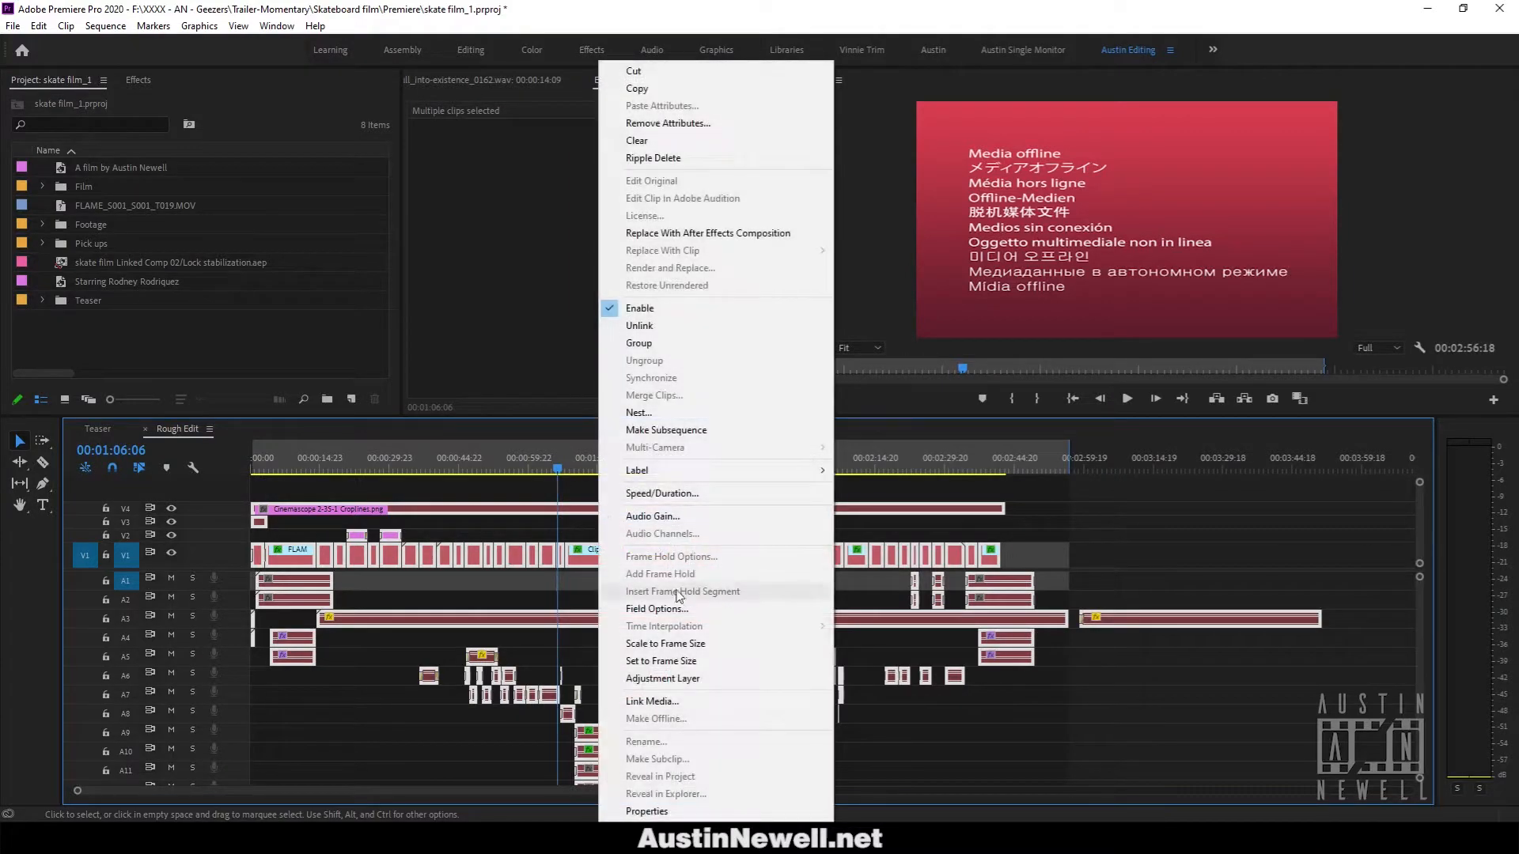
click(655, 700)
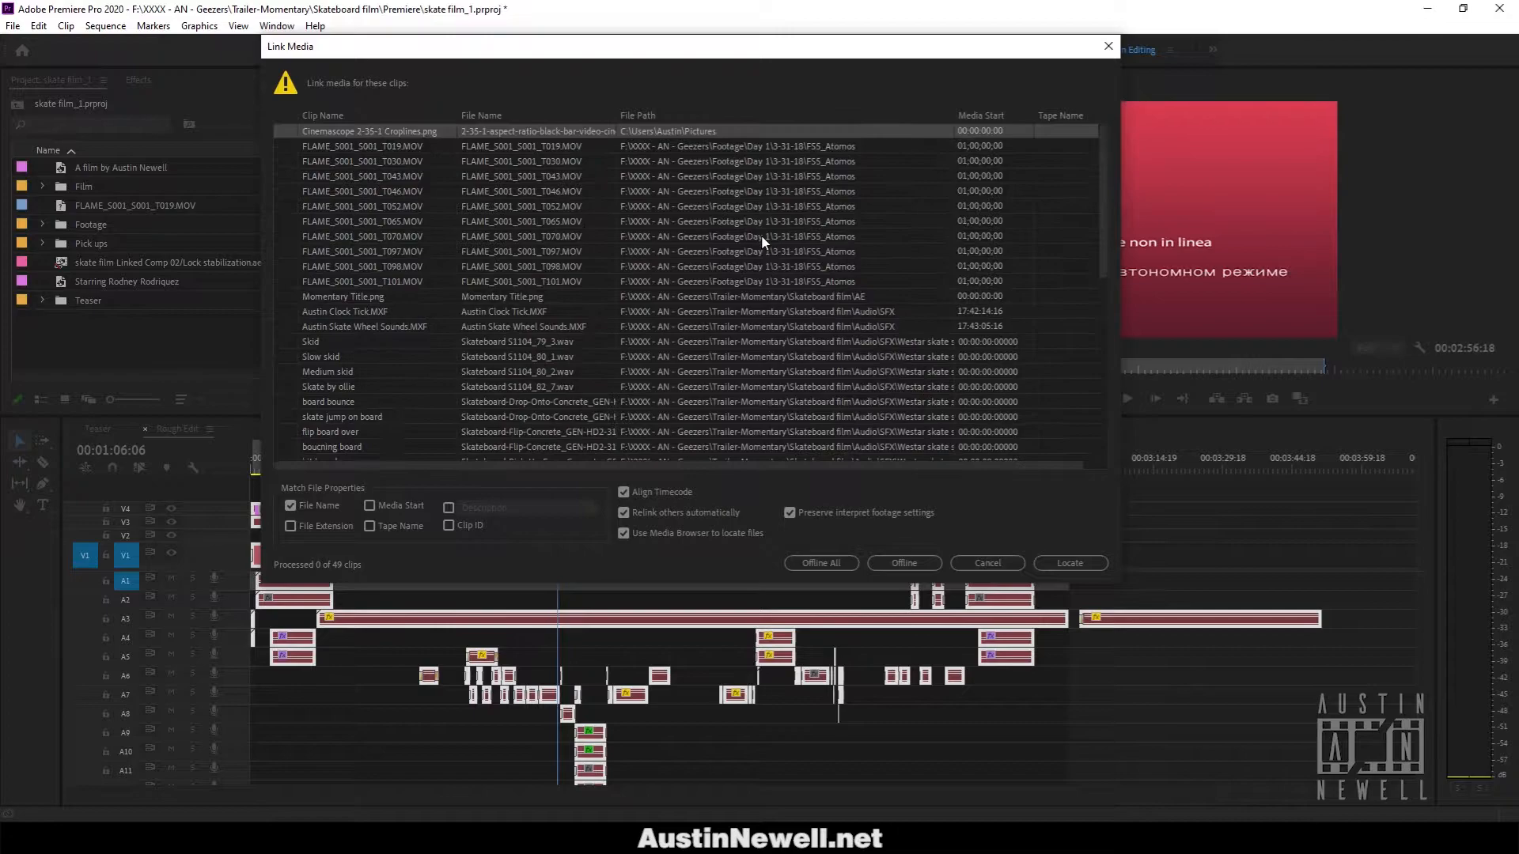
scroll(633, 272, down, 5)
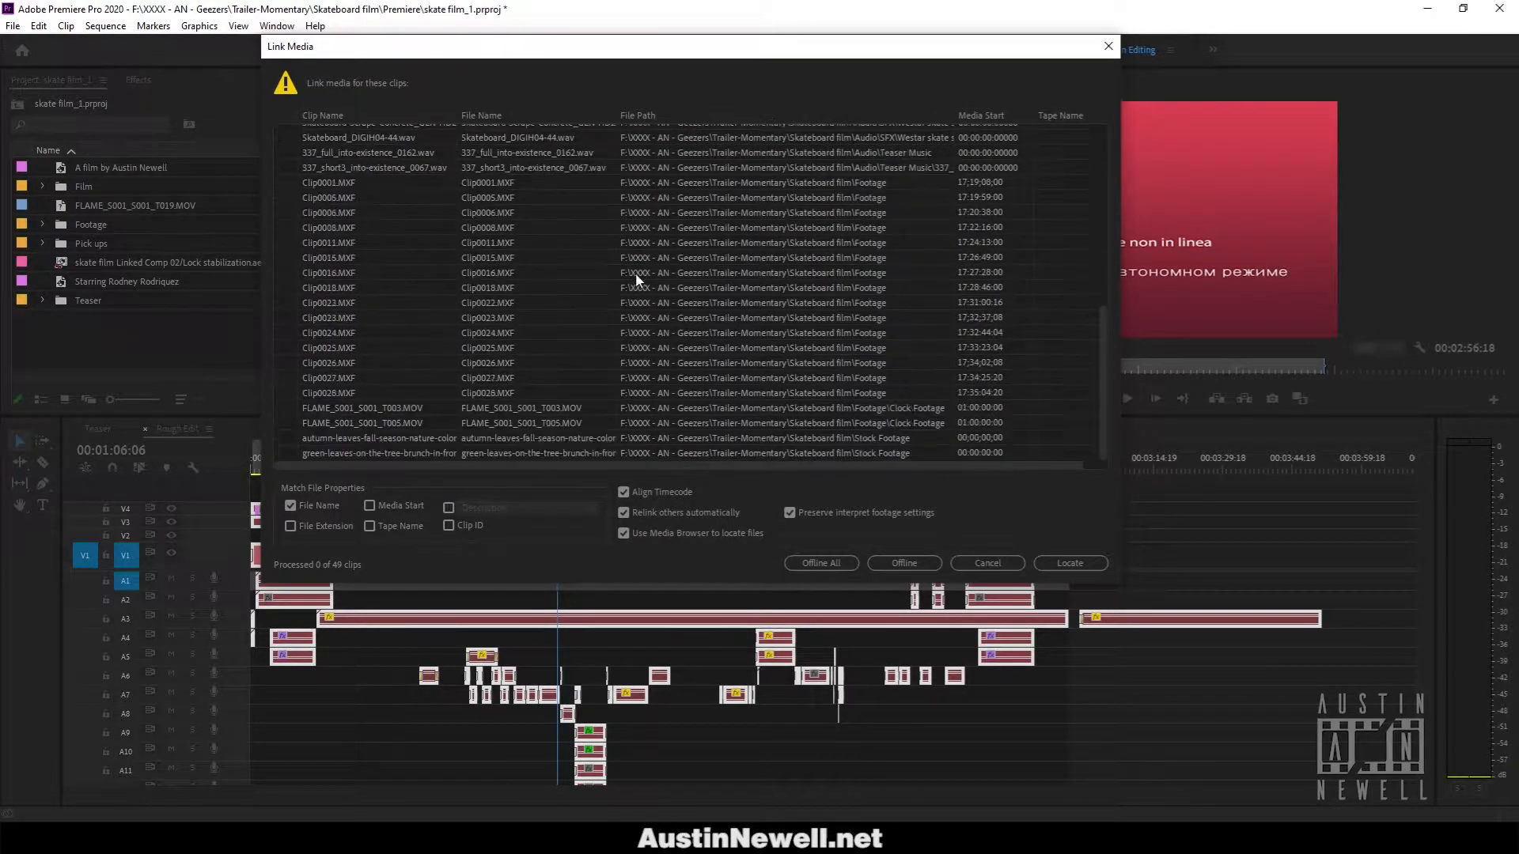
scroll(634, 272, up, 5)
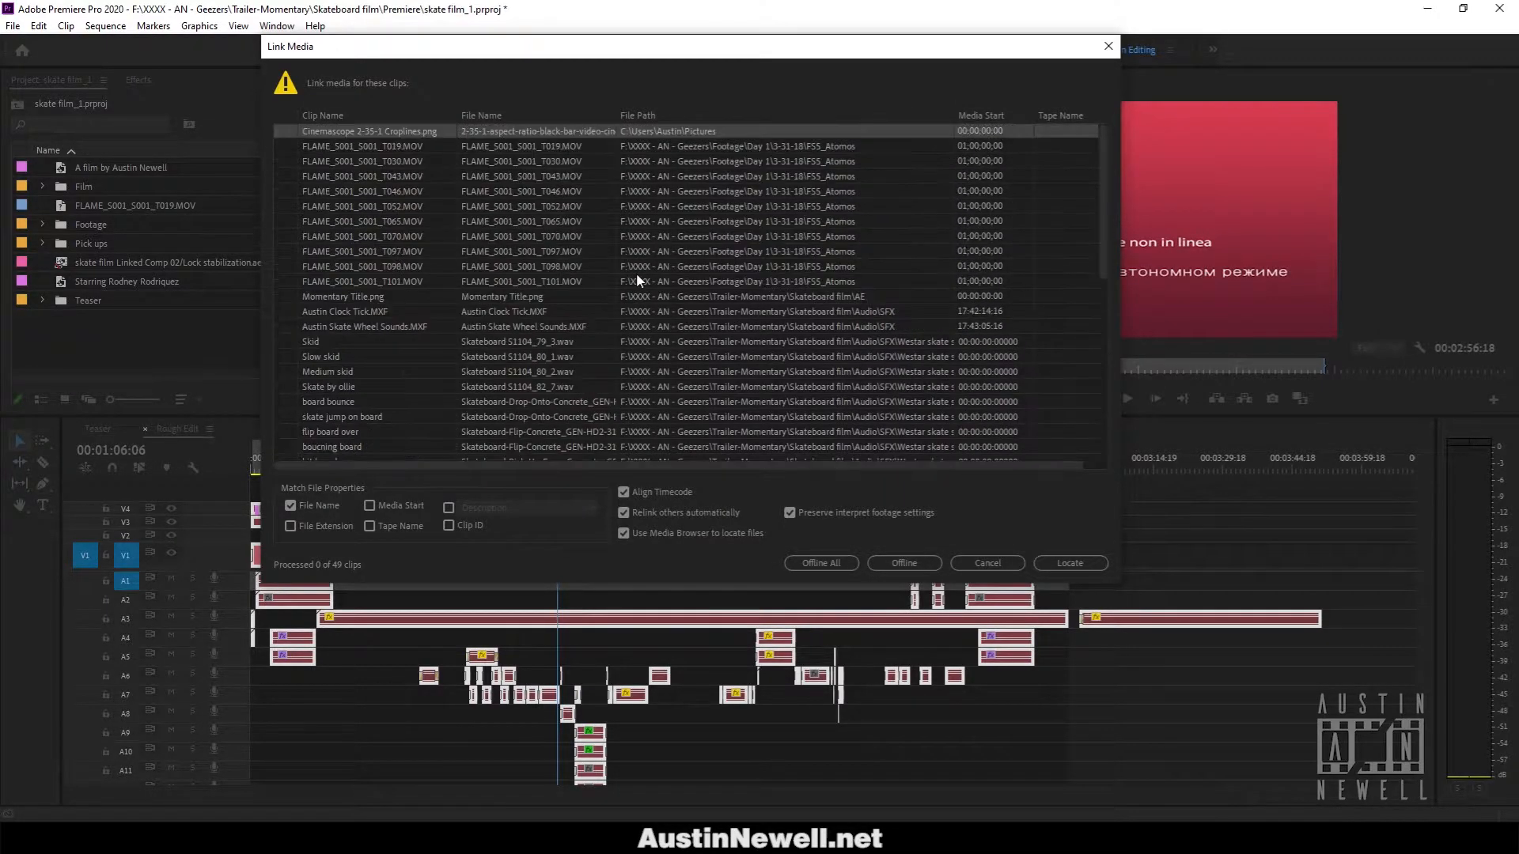
Try to relink the clips by file name, locating 2-35-1-aspect-ratio-black-bar-video-cinematic.png in the Pictures folder.
click(291, 506)
click(1056, 563)
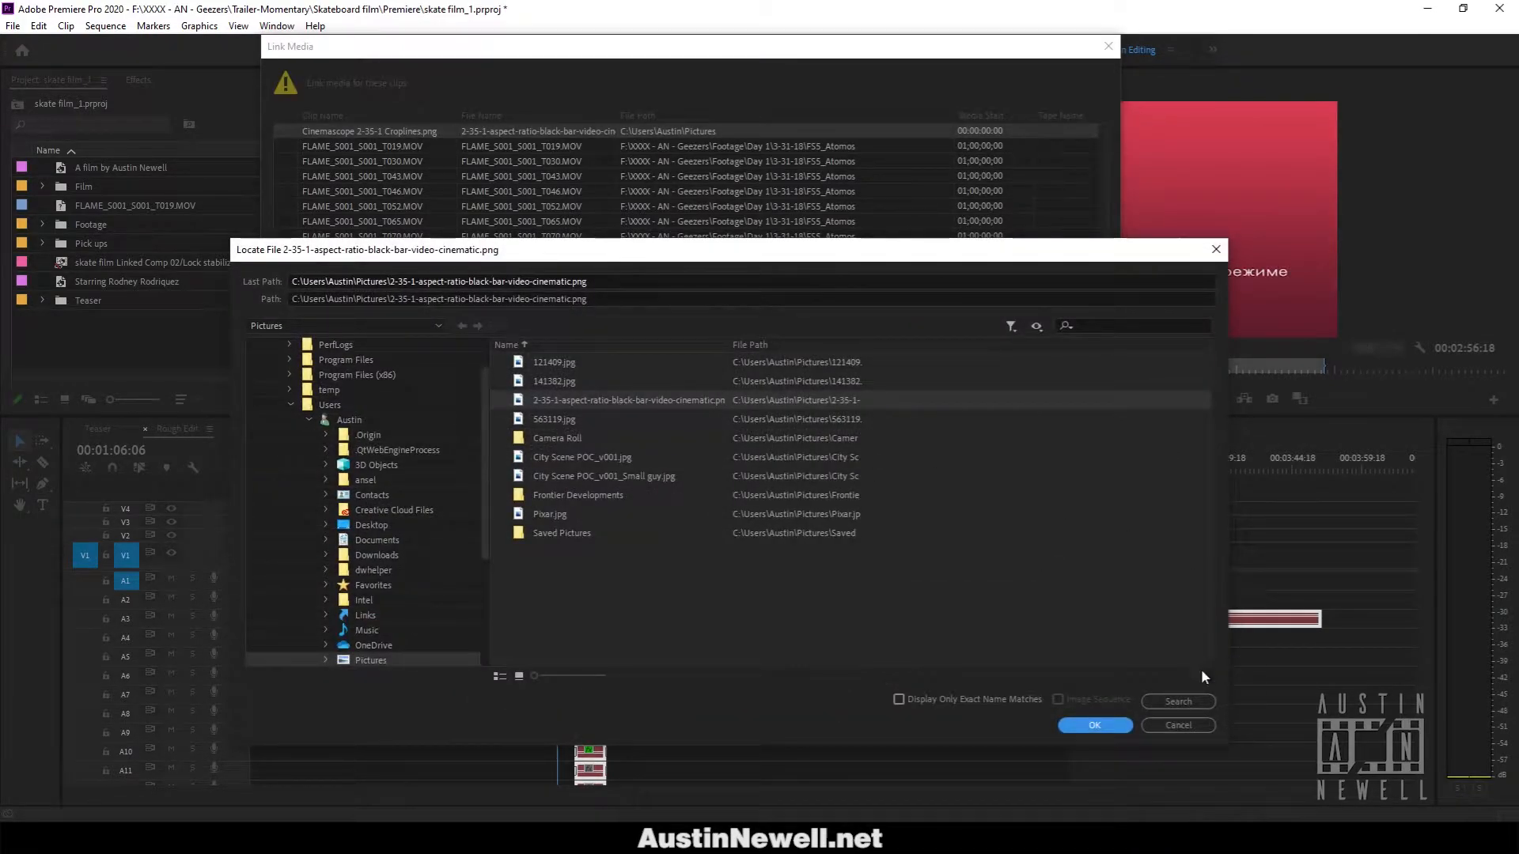
click(1103, 726)
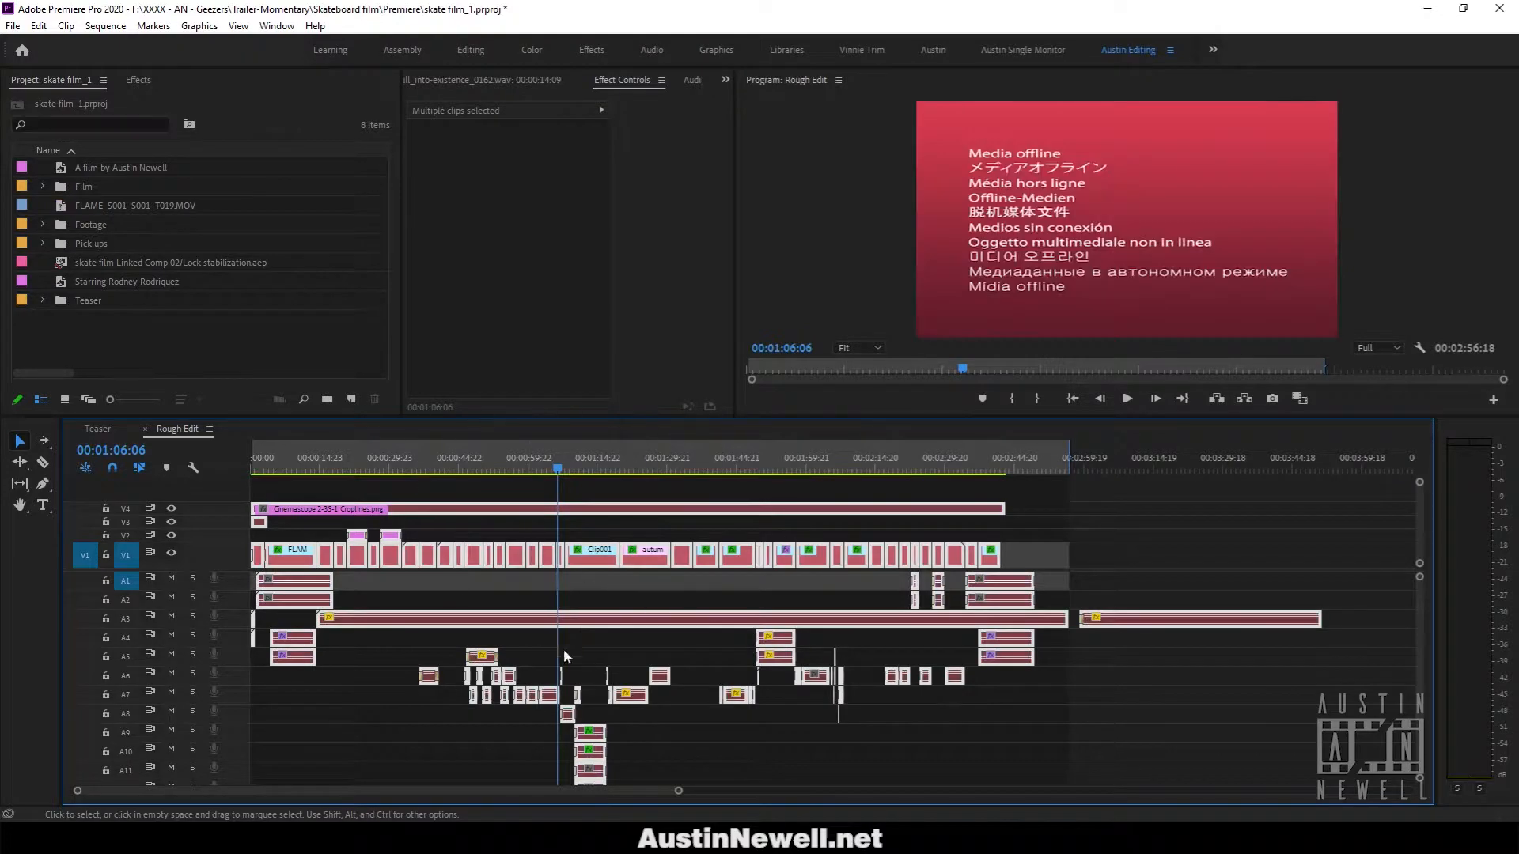
Relink the selected timeline clips through Link Media, locating 2-35-1-aspect-ratio-black-bar-video-cinematic.png in the Pictures folder.
right_click(574, 516)
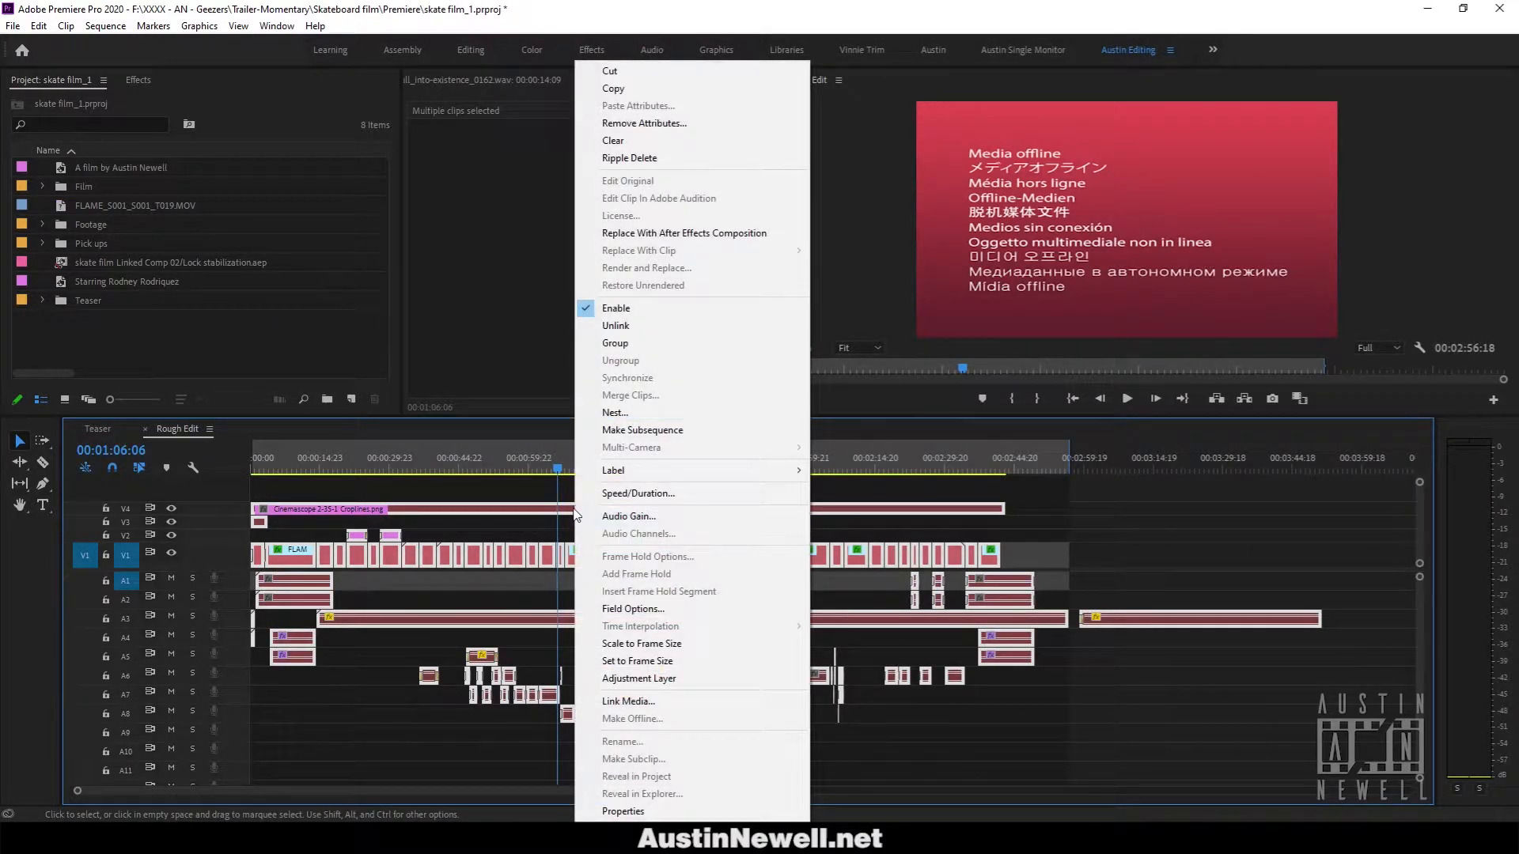
click(675, 704)
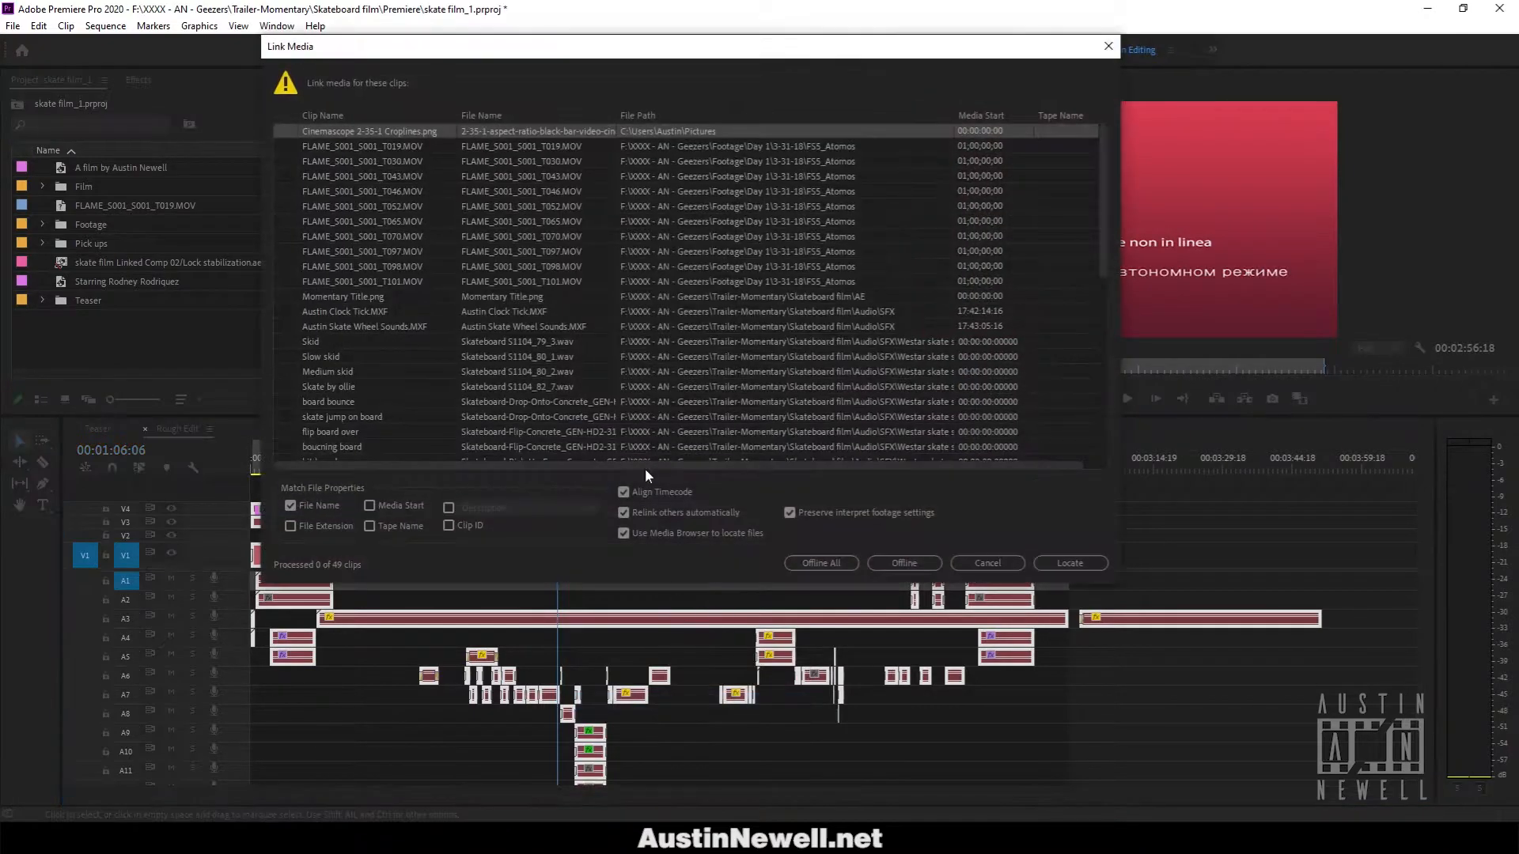
click(1064, 558)
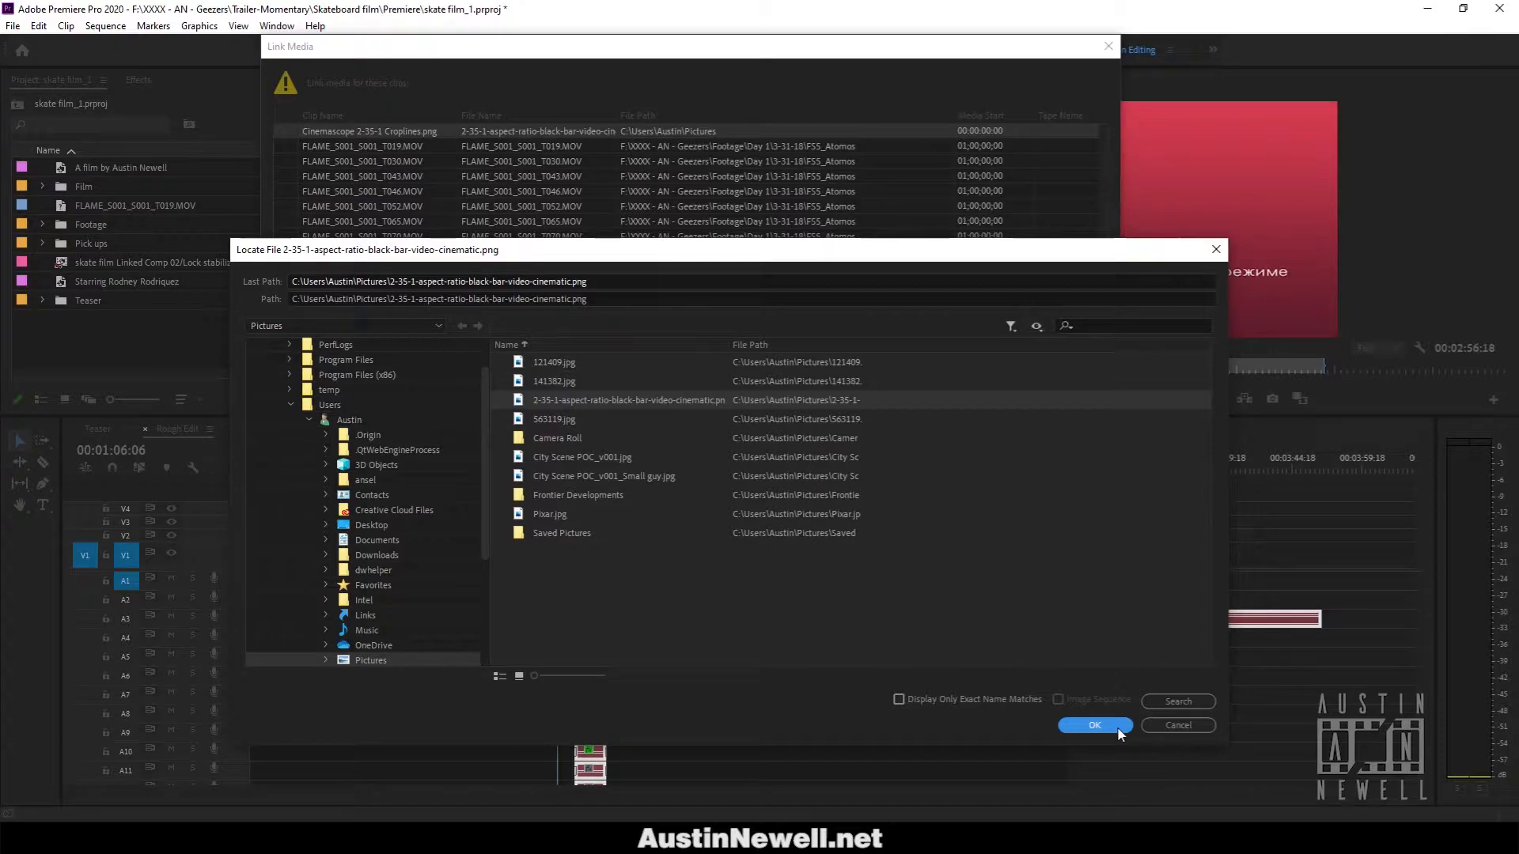
drag(917, 252, 838, 631)
drag(715, 627, 787, 187)
click(1068, 660)
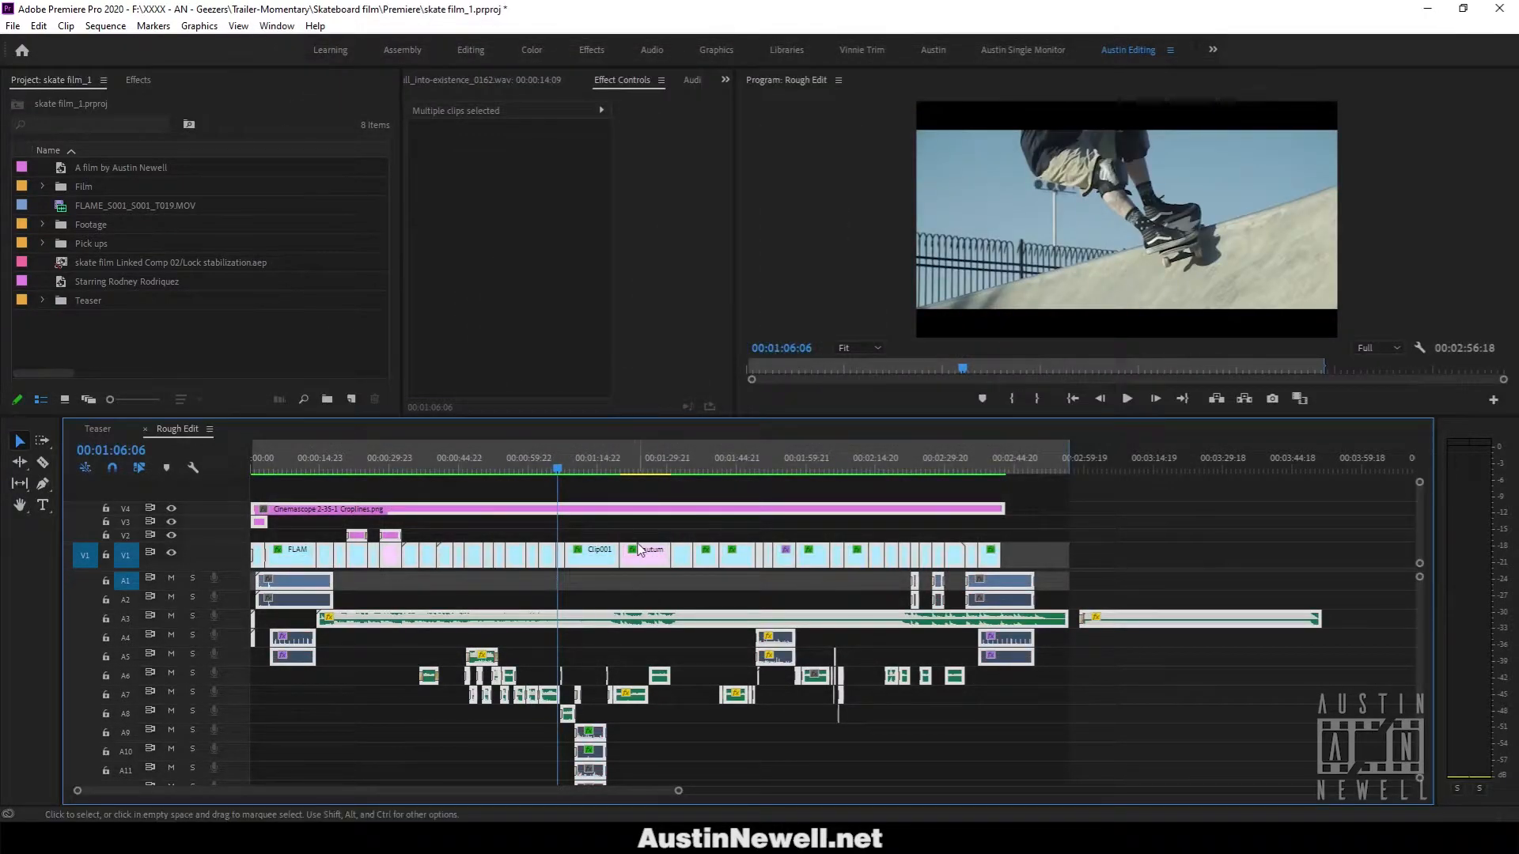
Switch to the Skateboard film folder in File Explorer and rename the Footage folder to Footage_01.
click(329, 776)
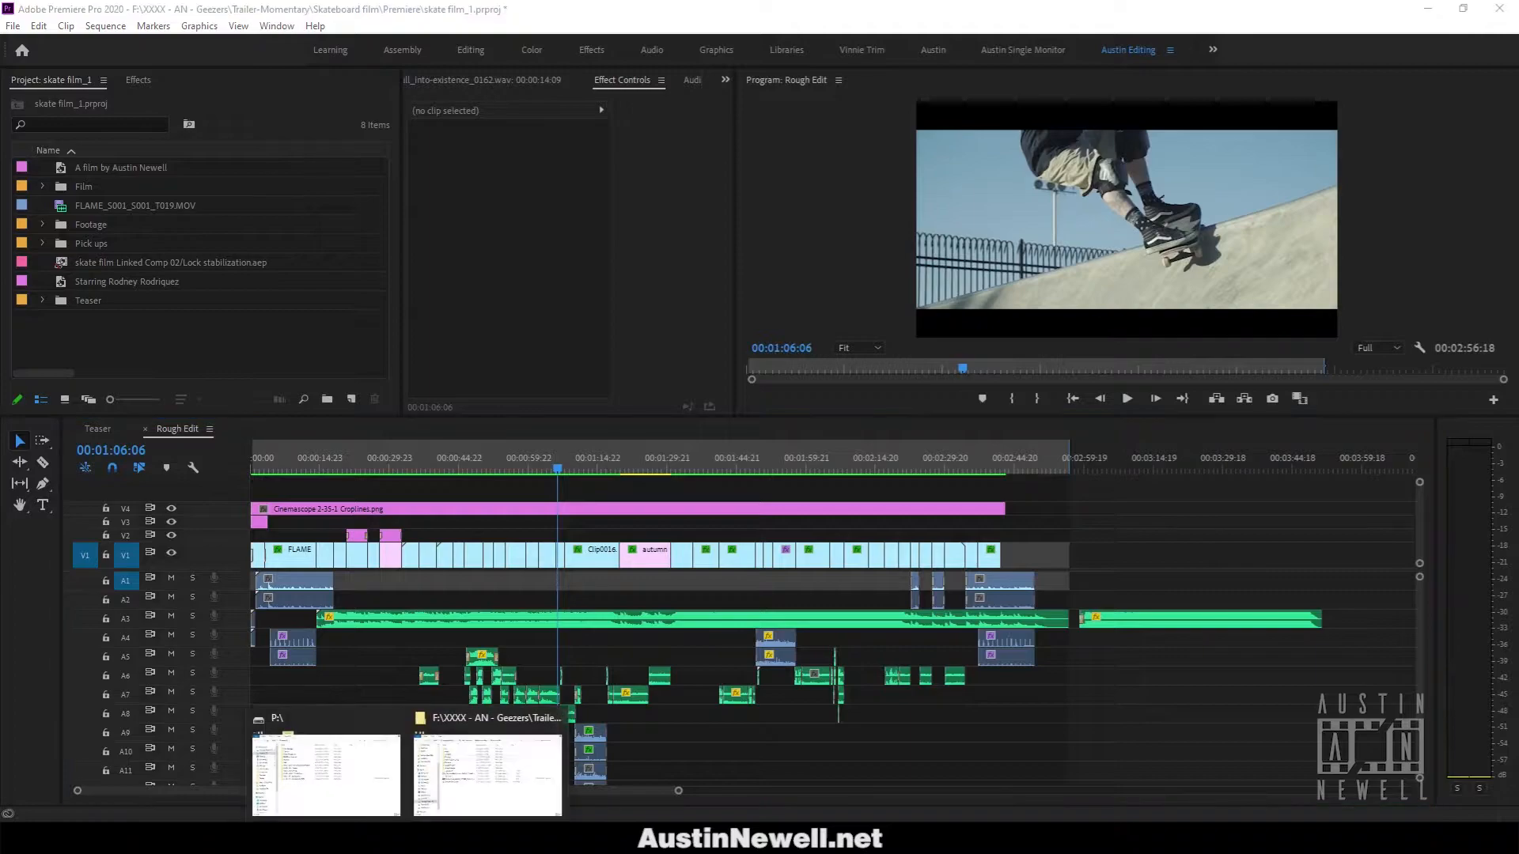
click(495, 766)
drag(722, 131, 774, 137)
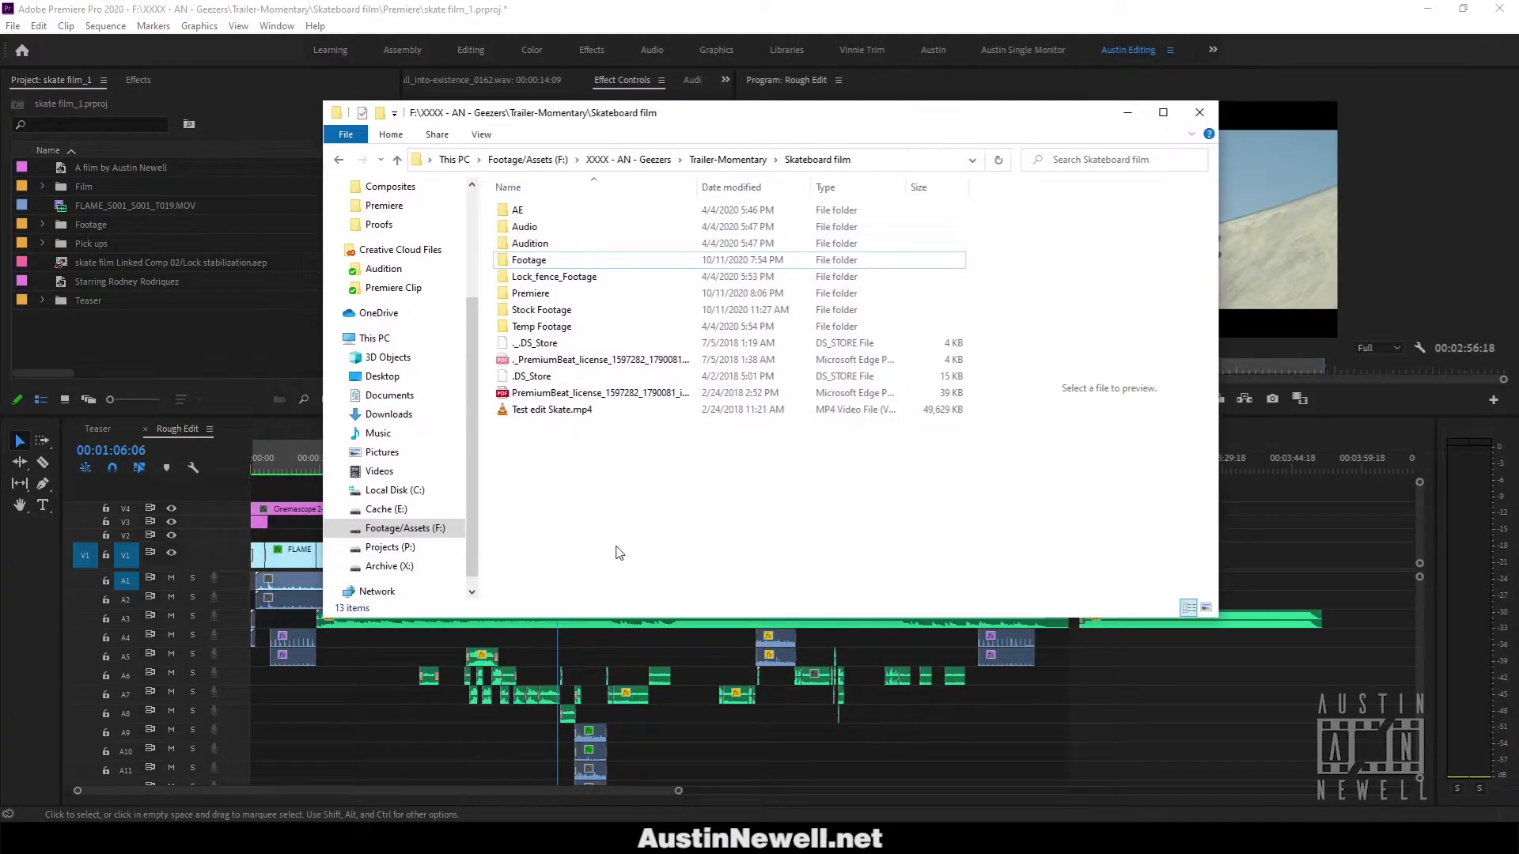
click(530, 261)
click(546, 262)
click(553, 261)
text(_01)
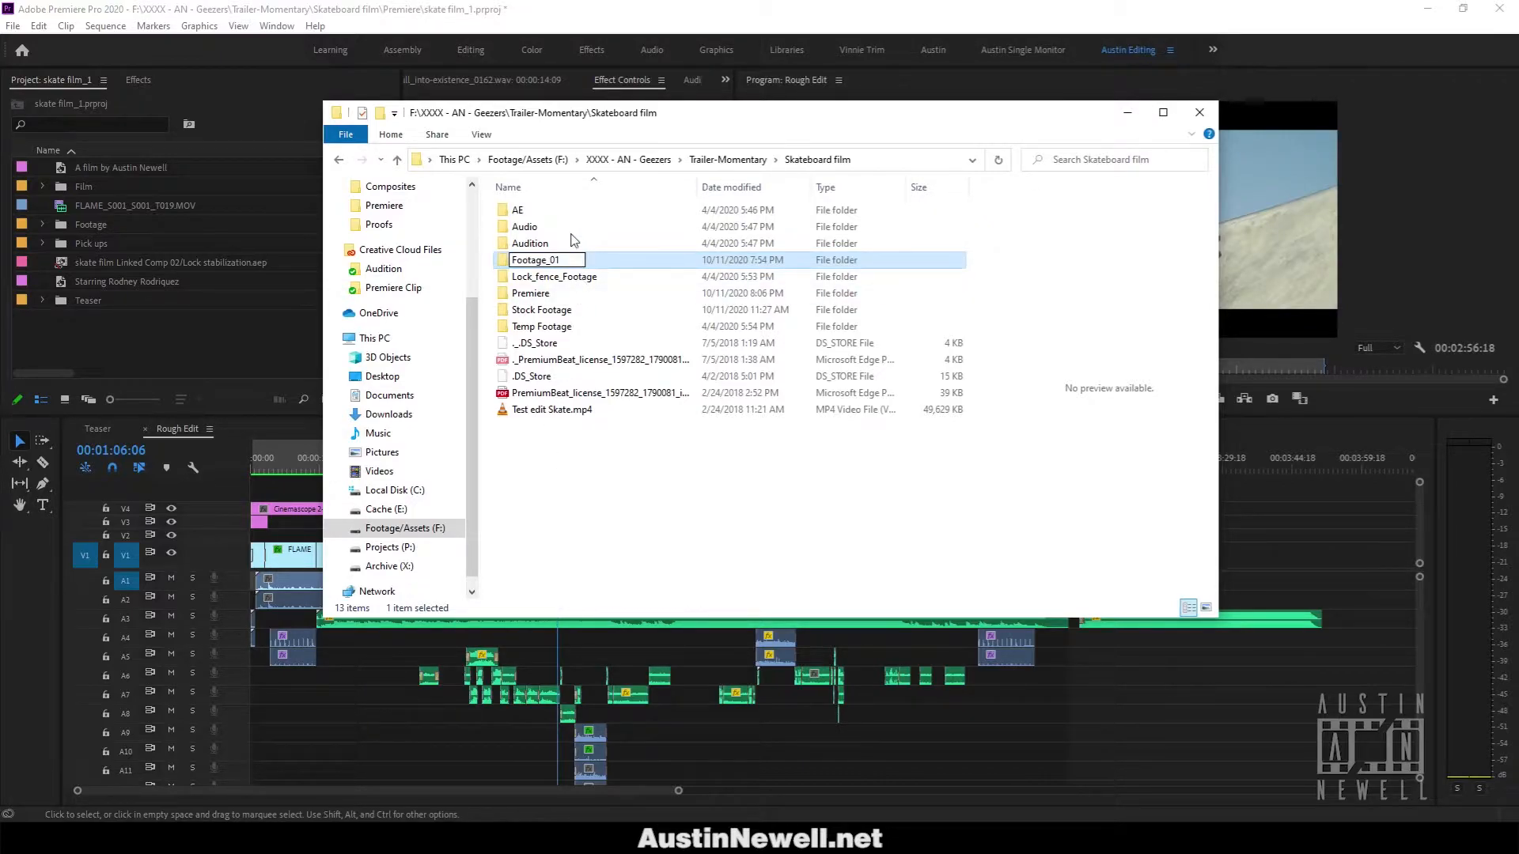
key(Return)
Rename the Audio folder to Audio_01 and return to Premiere Pro.
click(535, 229)
click(536, 230)
click(545, 227)
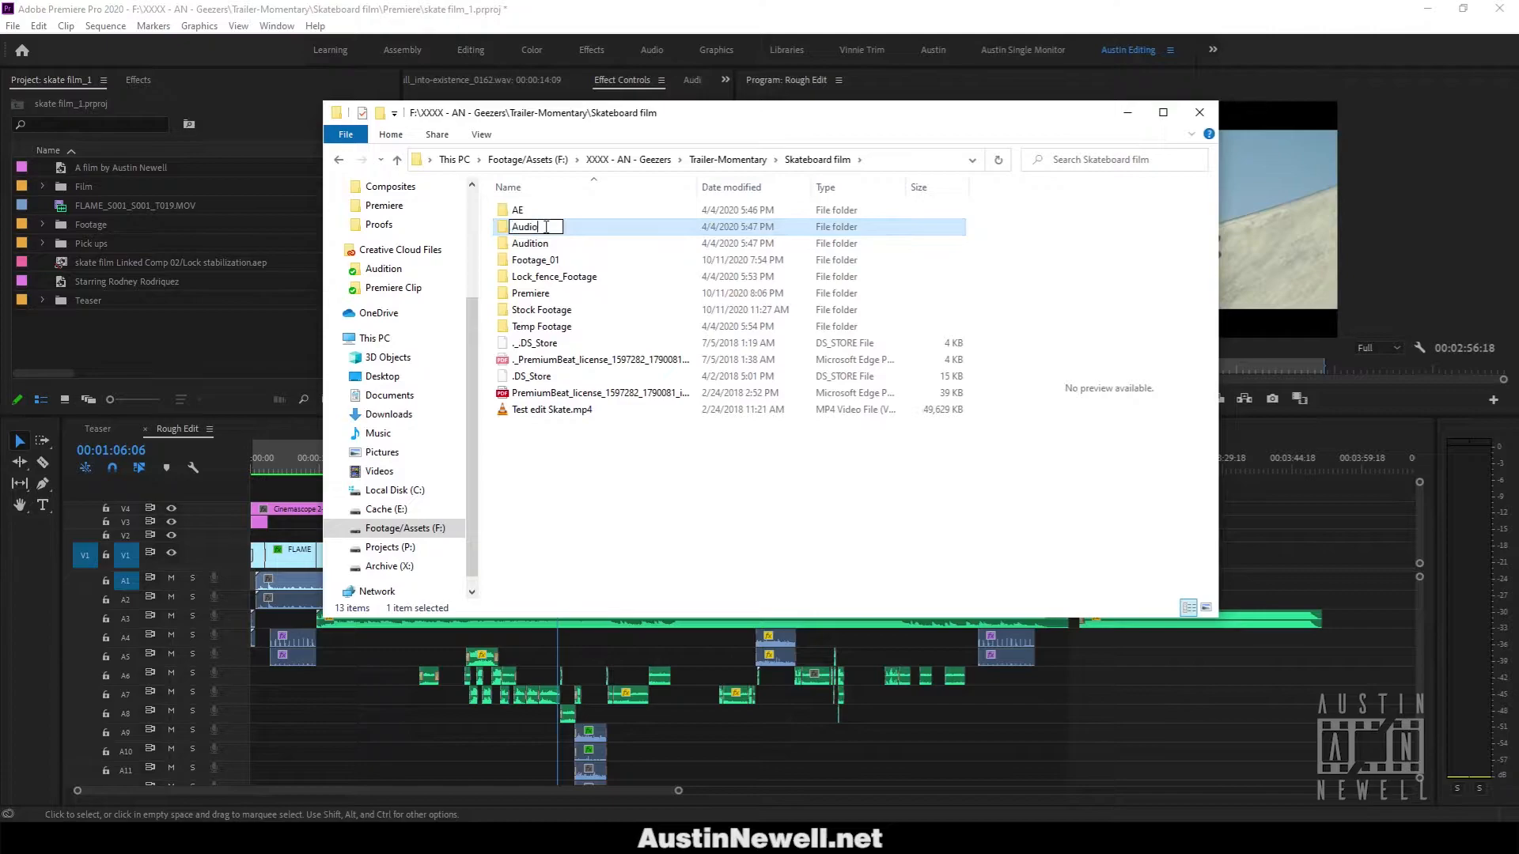
text(_01)
click(645, 529)
click(645, 20)
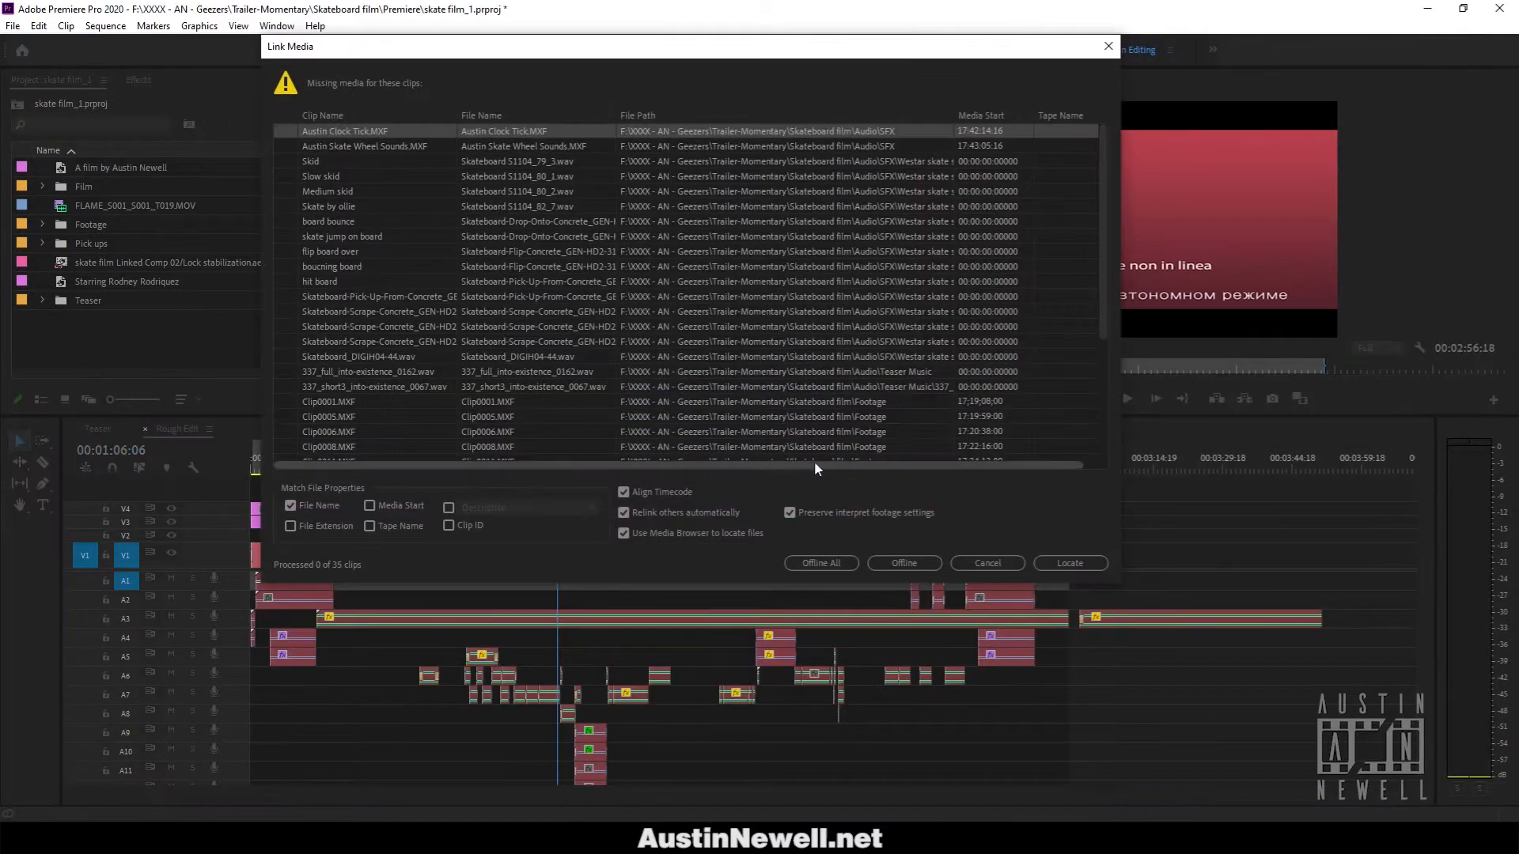
Review the missing media list, start locating the Clock Tick MXF clip and browse to the SFX folder inside Audio_01.
scroll(832, 412, down, 5)
scroll(779, 413, up, 5)
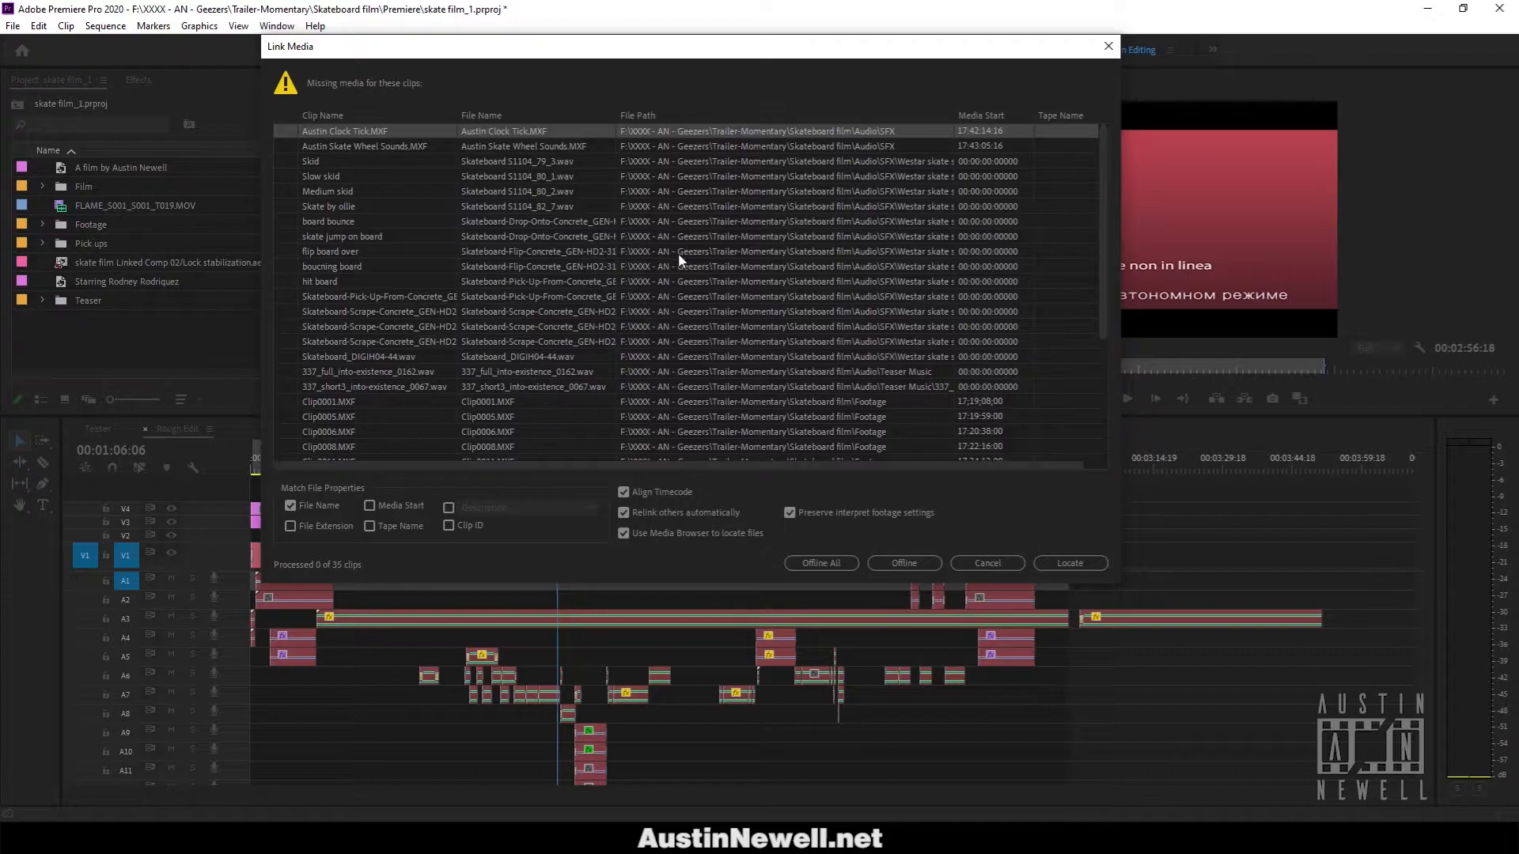
scroll(677, 254, down, 5)
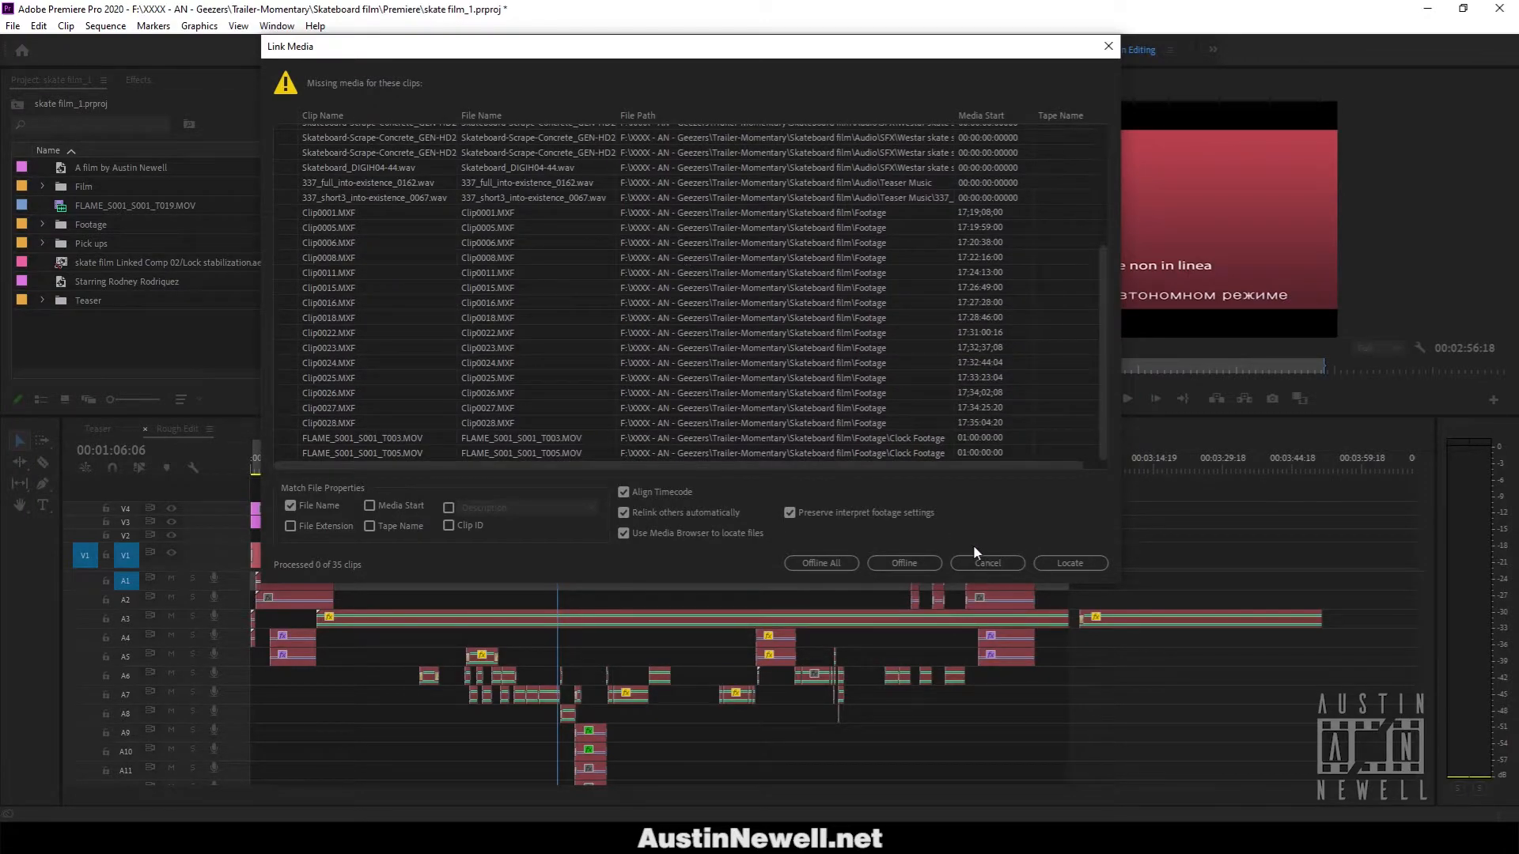
scroll(593, 307, up, 5)
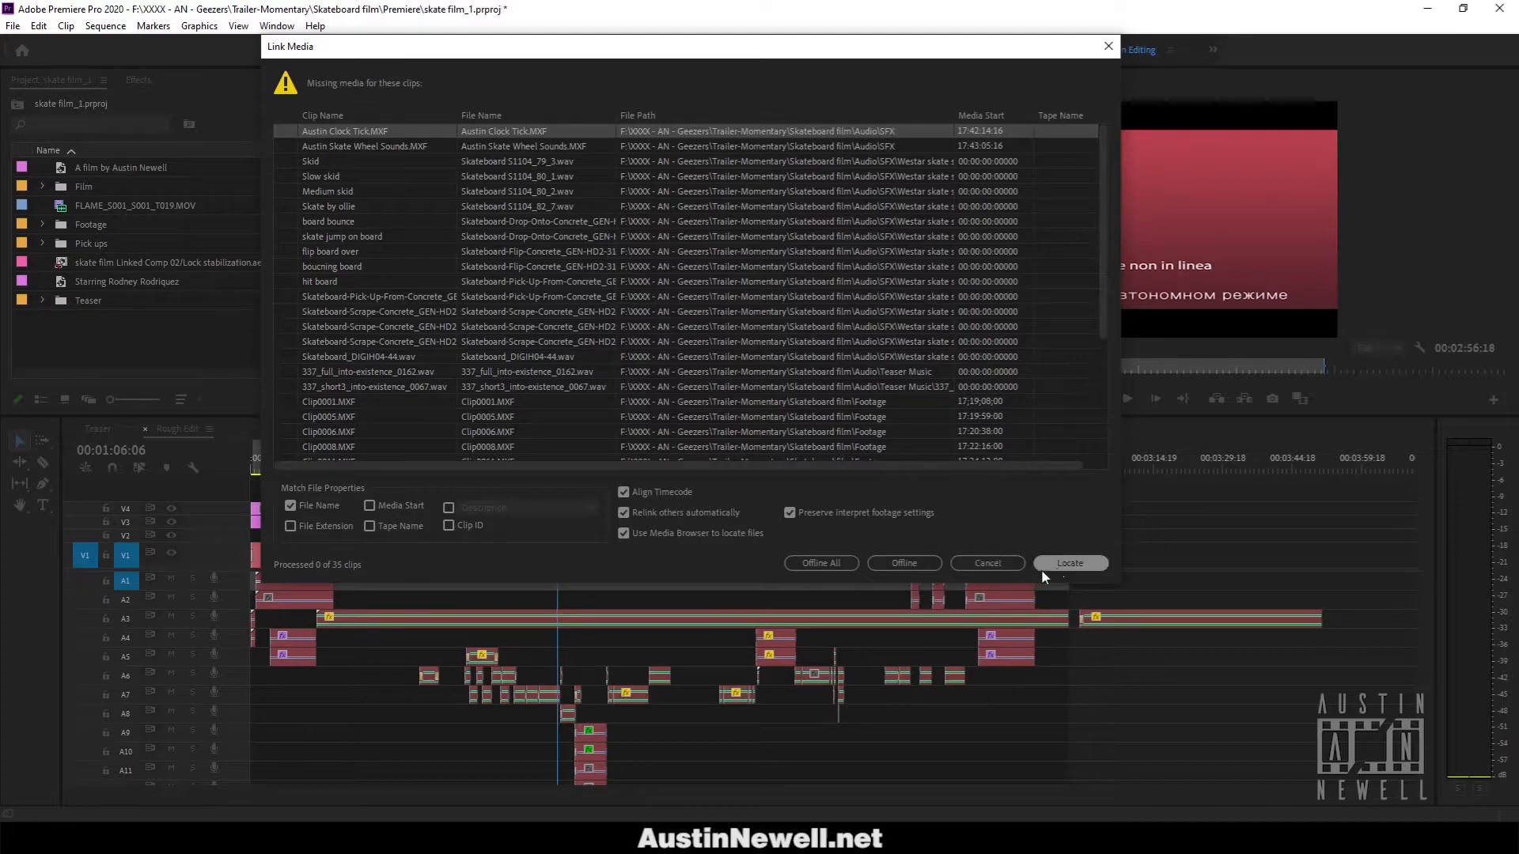
click(1060, 563)
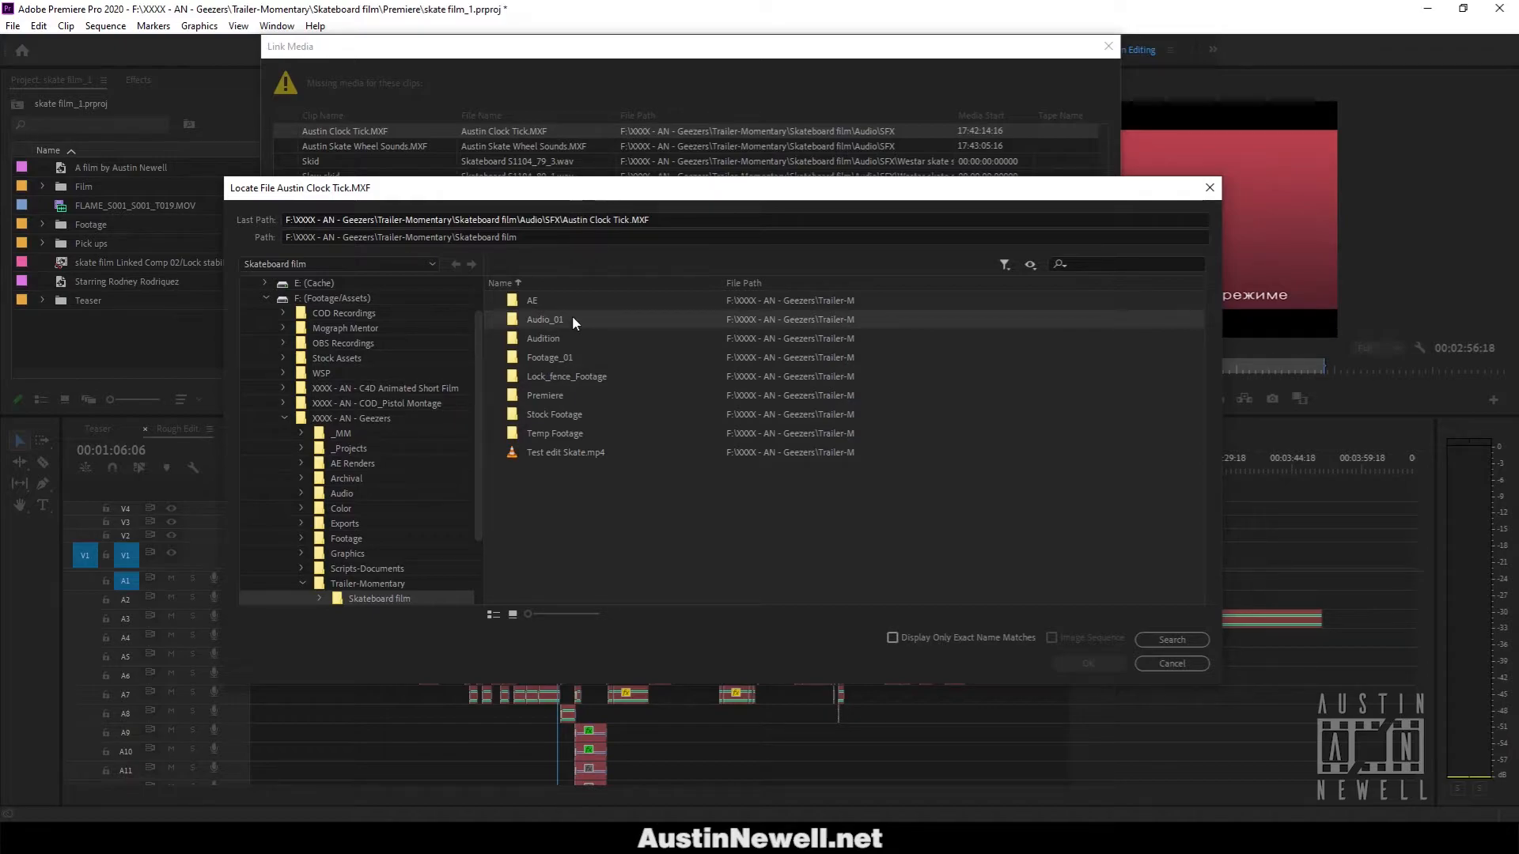
double_click(572, 316)
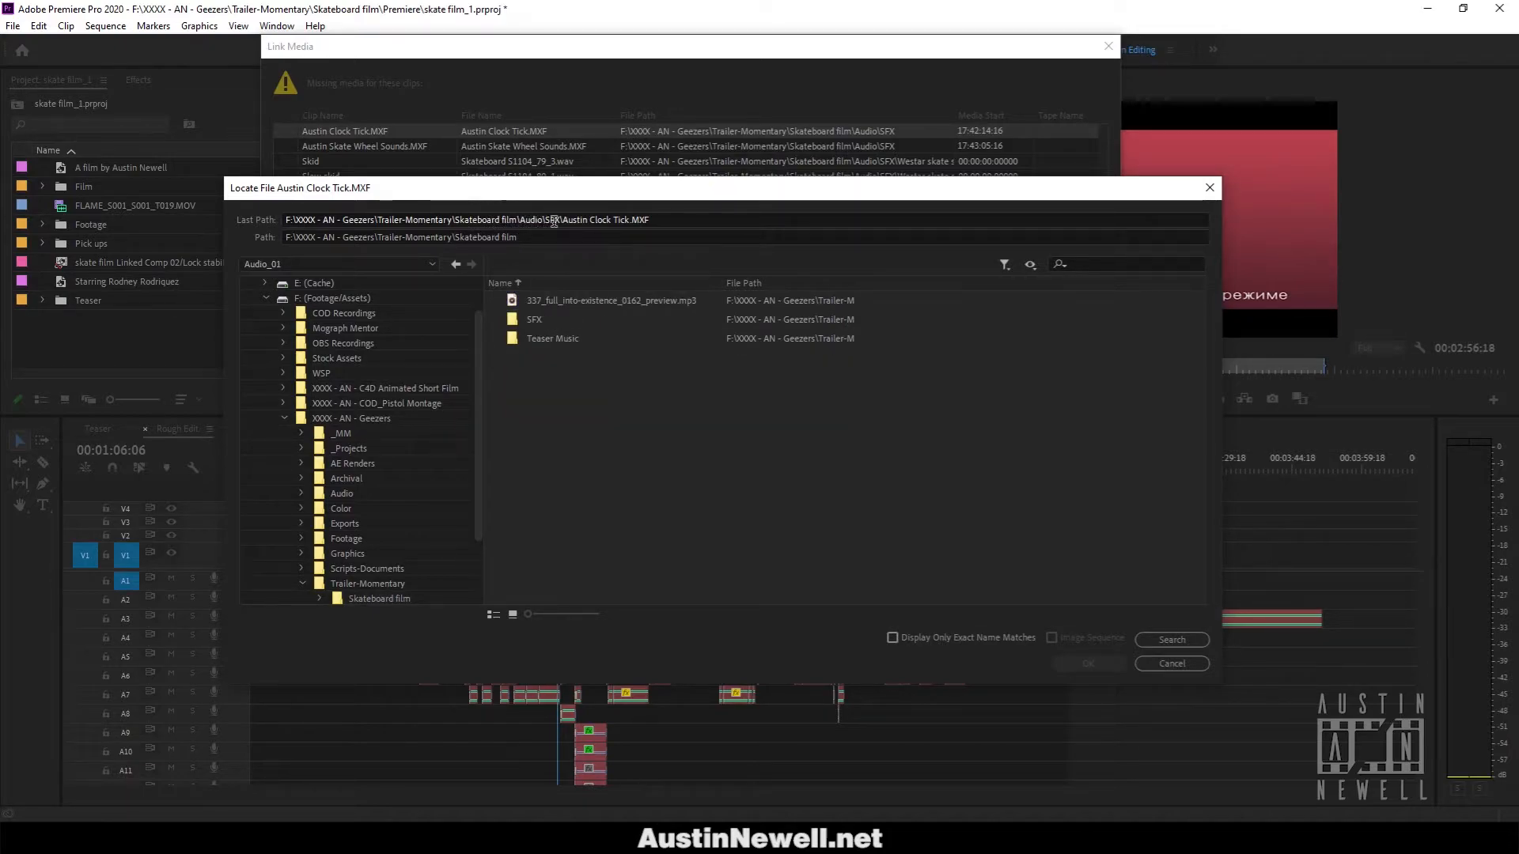
double_click(548, 318)
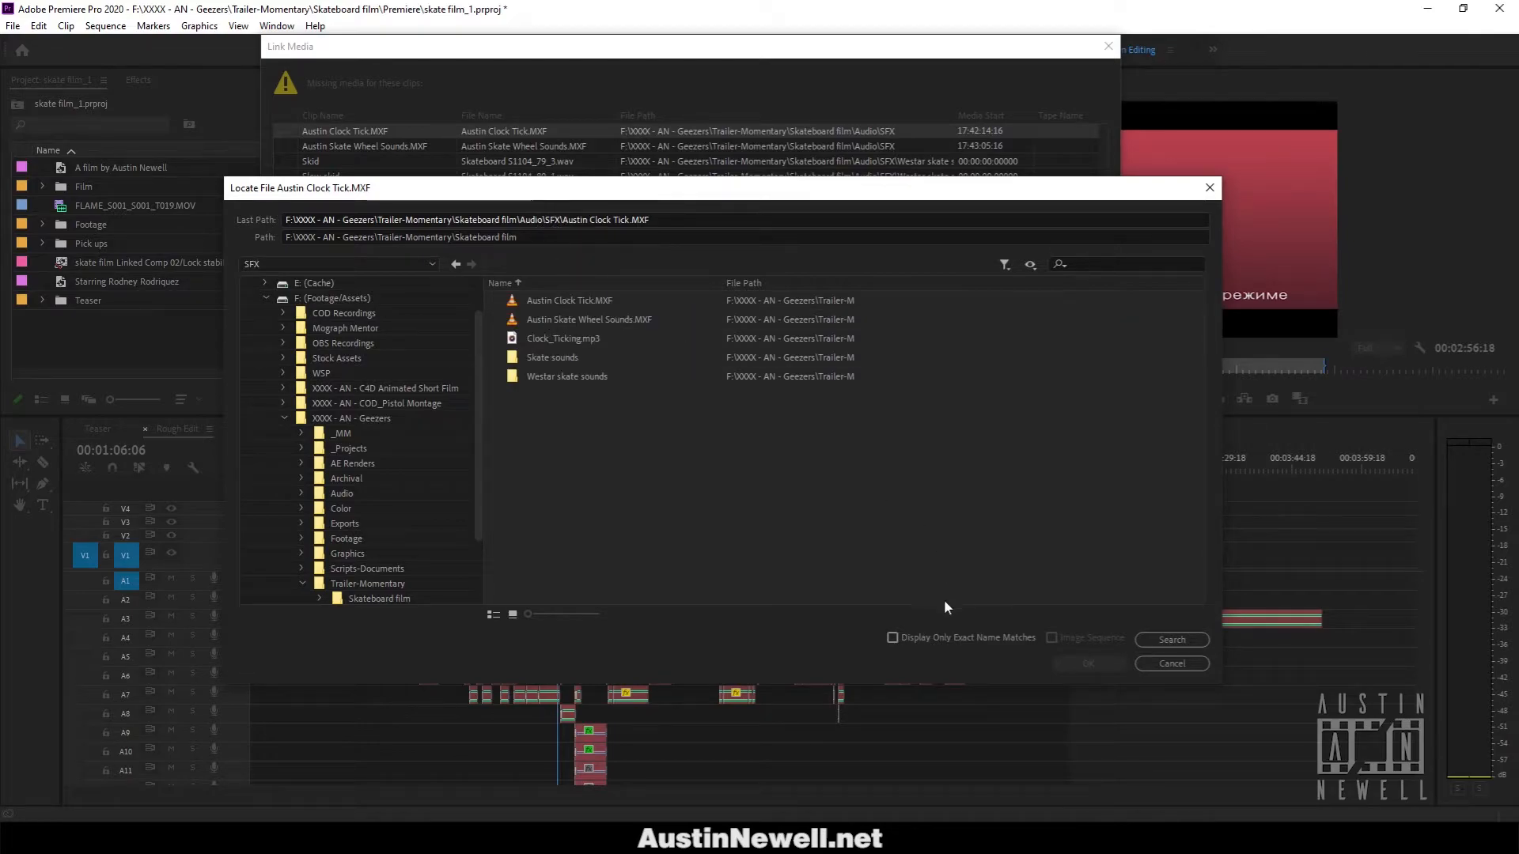
Restrict the file list to exact name matches and relink the Clock Tick MXF clip to its file in SFX.
click(922, 637)
click(922, 635)
click(922, 634)
click(922, 634)
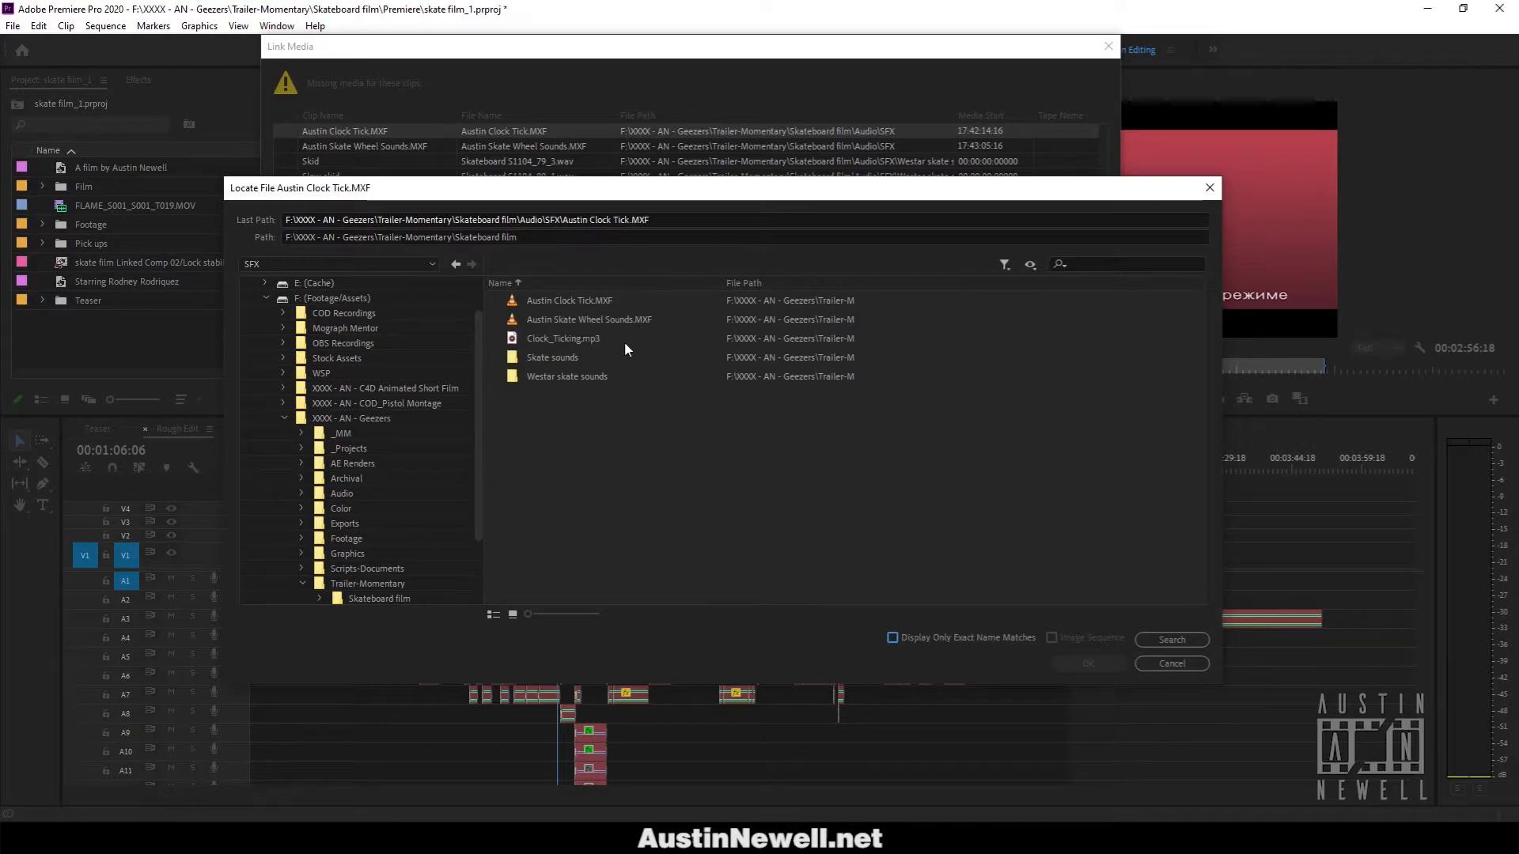
click(908, 636)
click(545, 301)
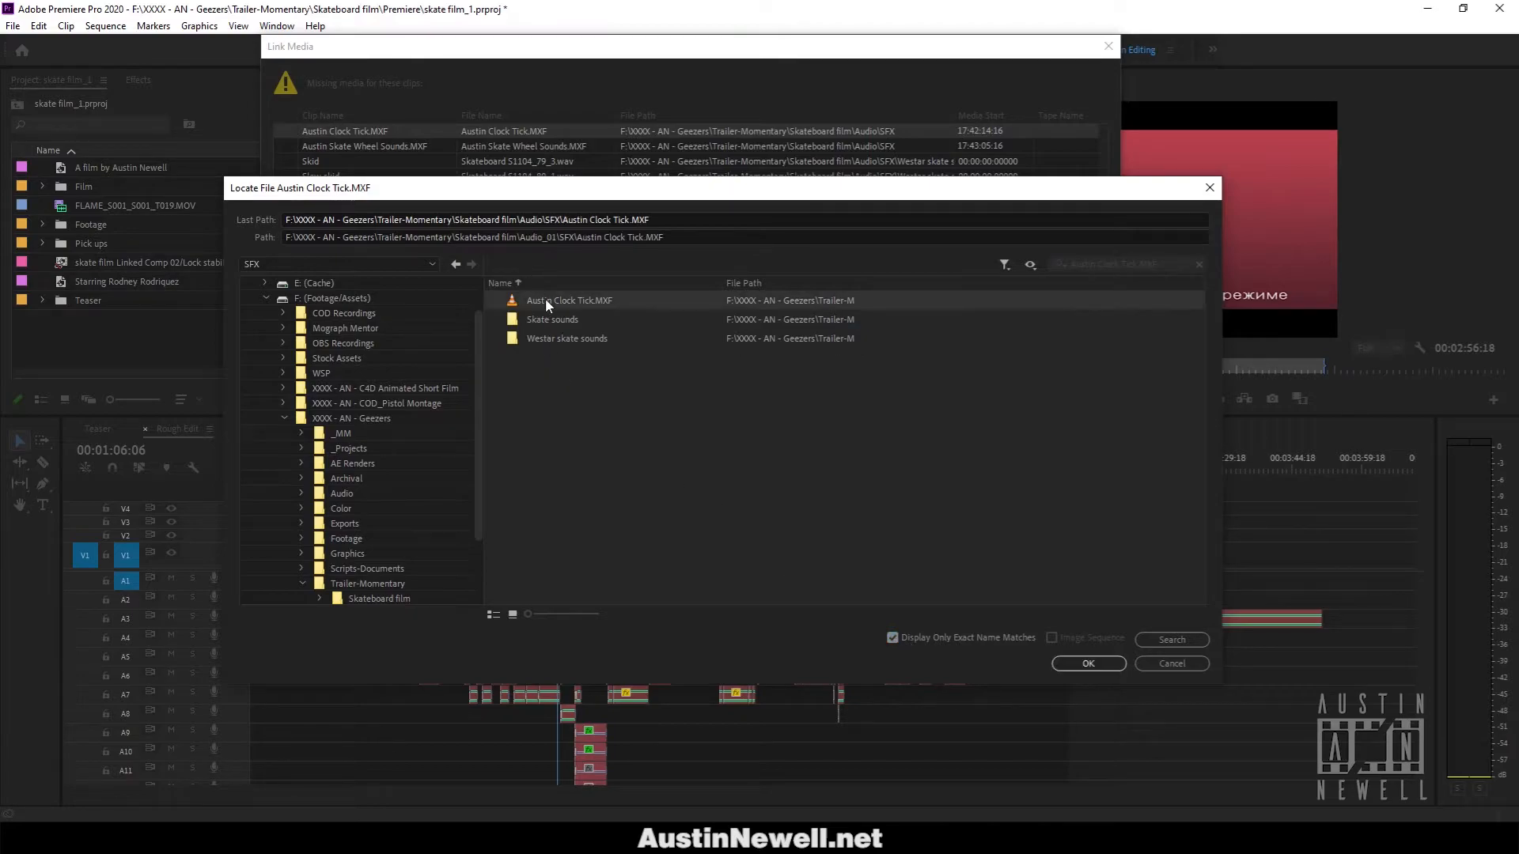
click(1096, 663)
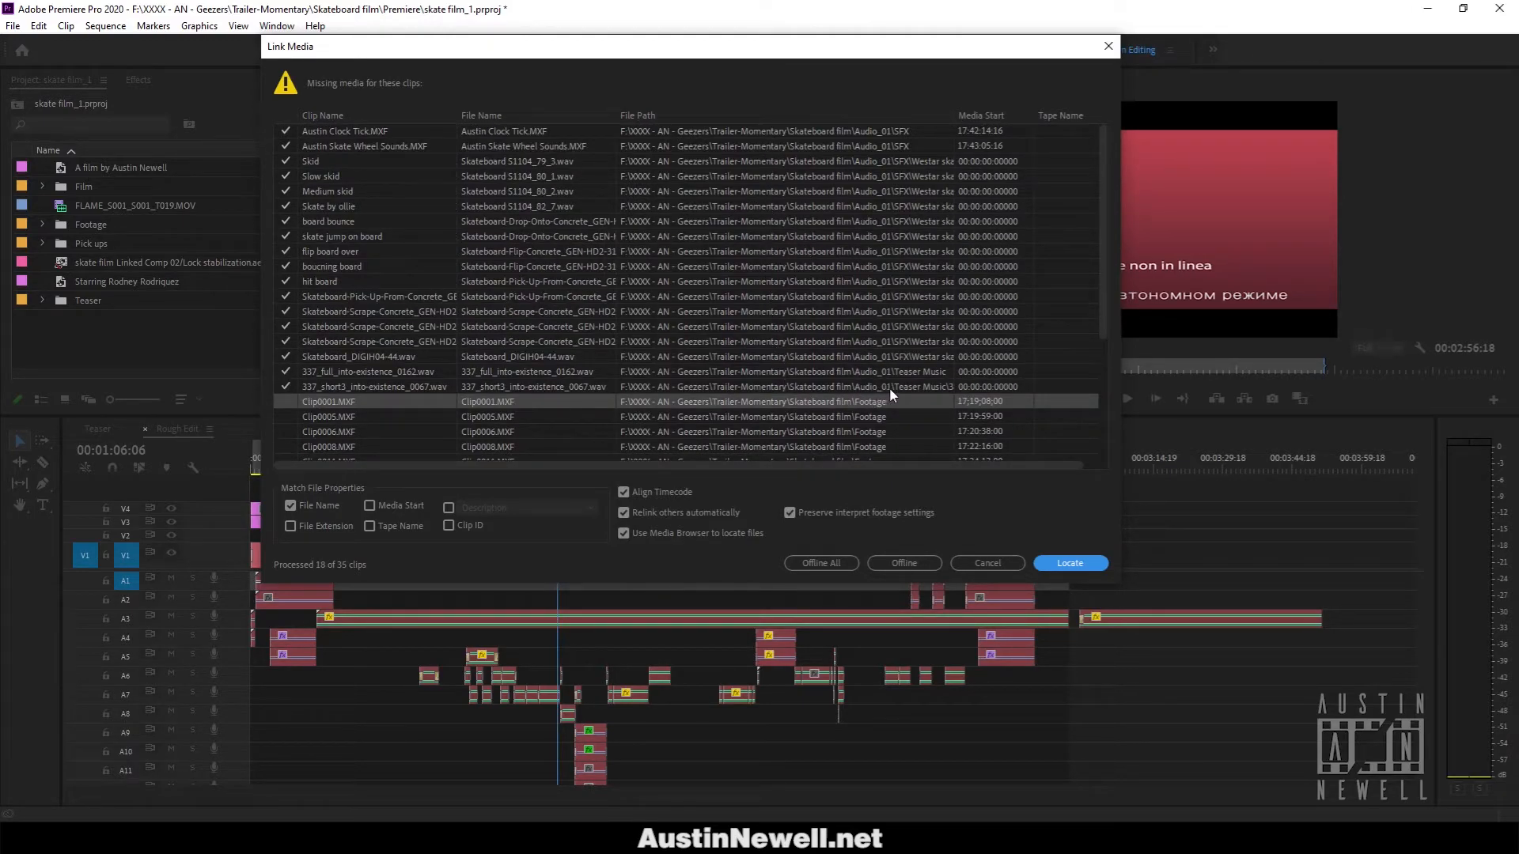
Review the relinked audio files, start locating Clip0001.MXF and browse to Footage_01 in the Skateboard film folder.
scroll(789, 273, down, 4)
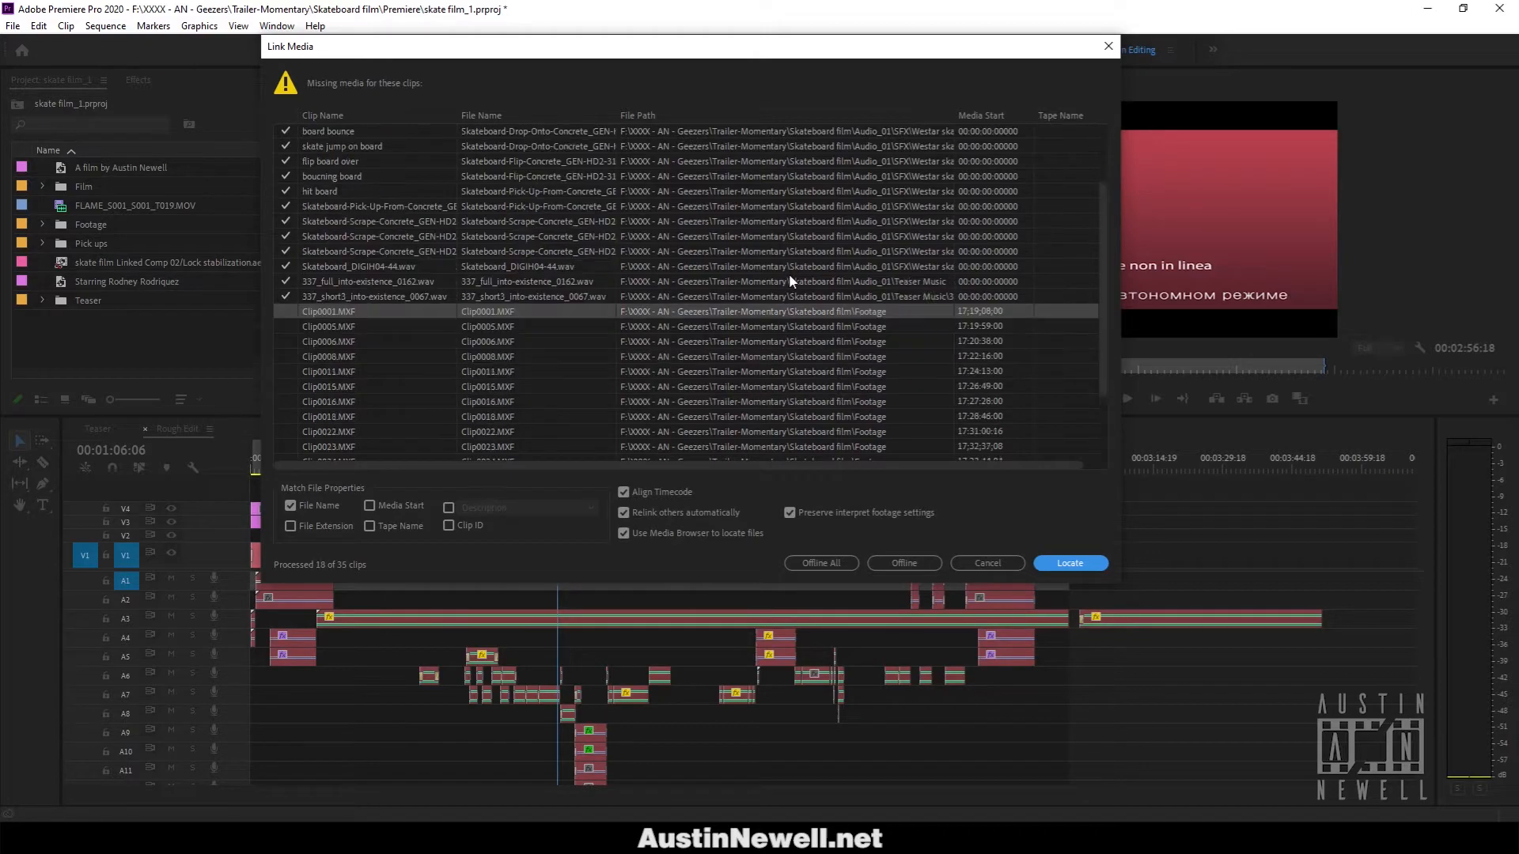
scroll(760, 198, up, 4)
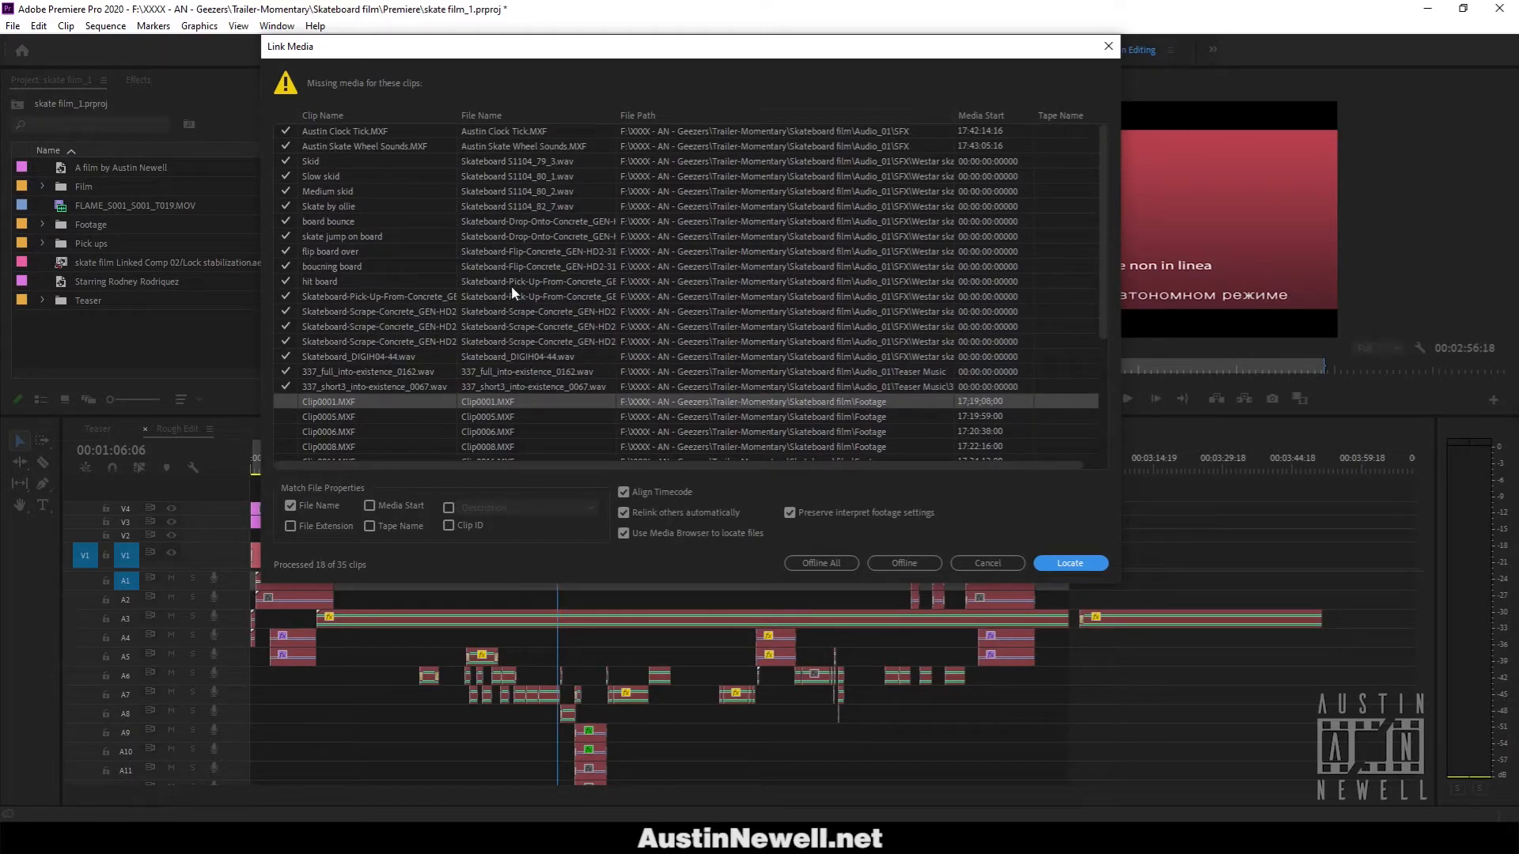
scroll(512, 293, down, 3)
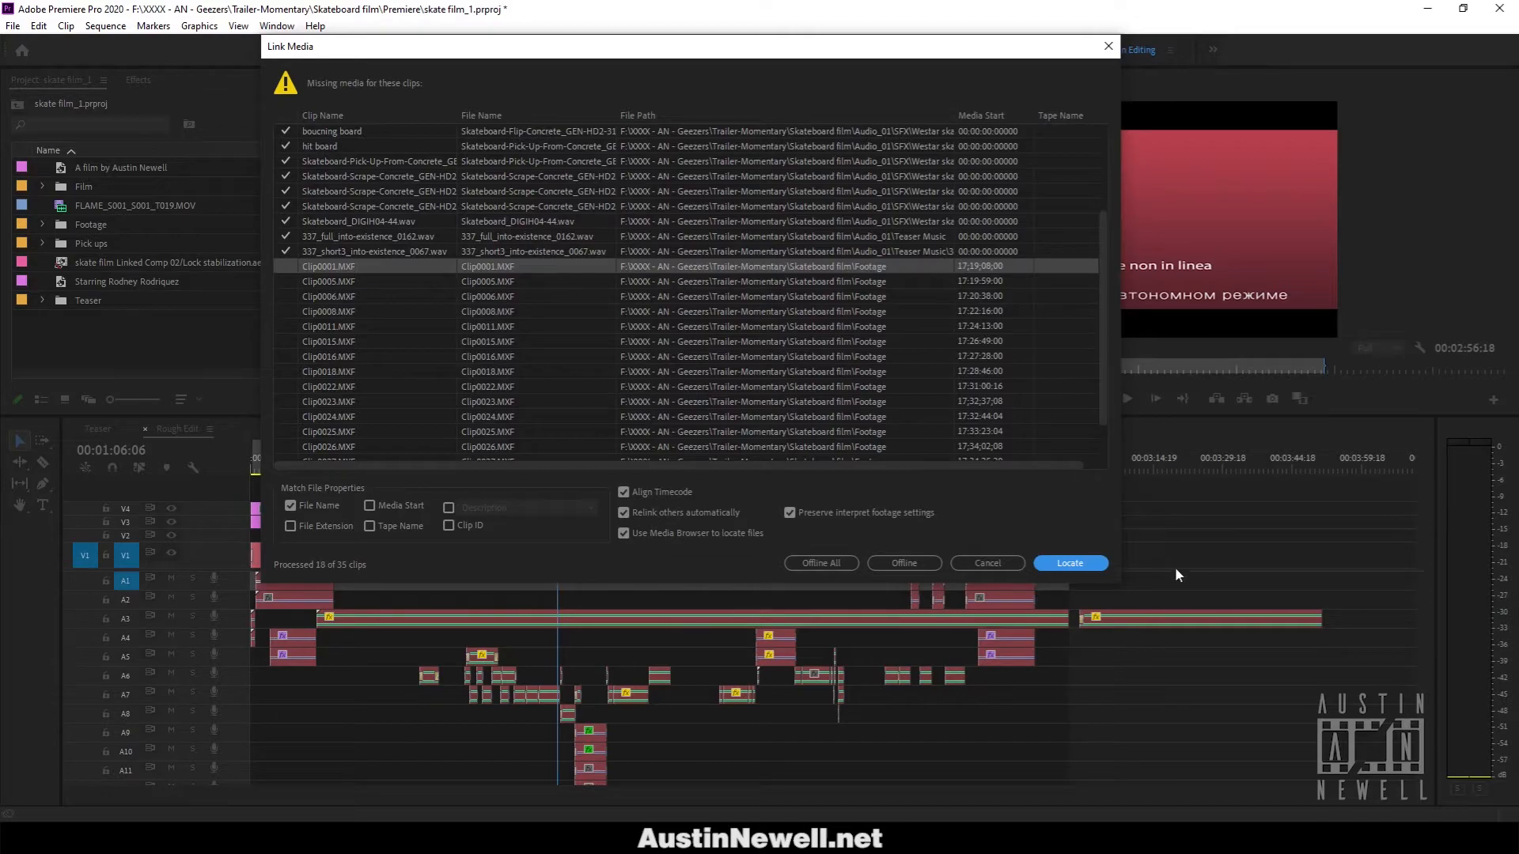
click(1091, 564)
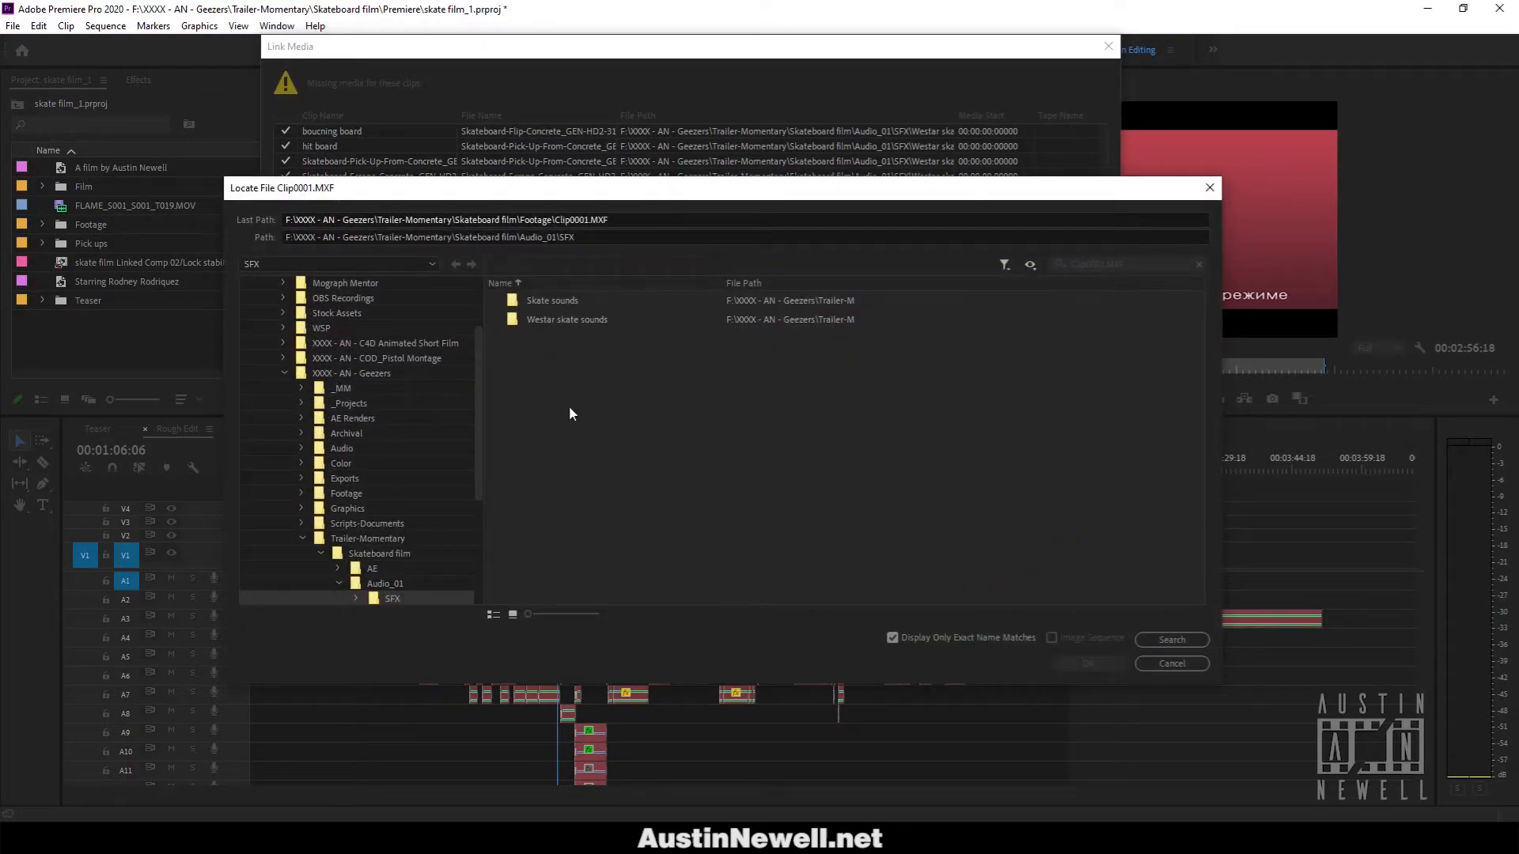
scroll(434, 364, down, 3)
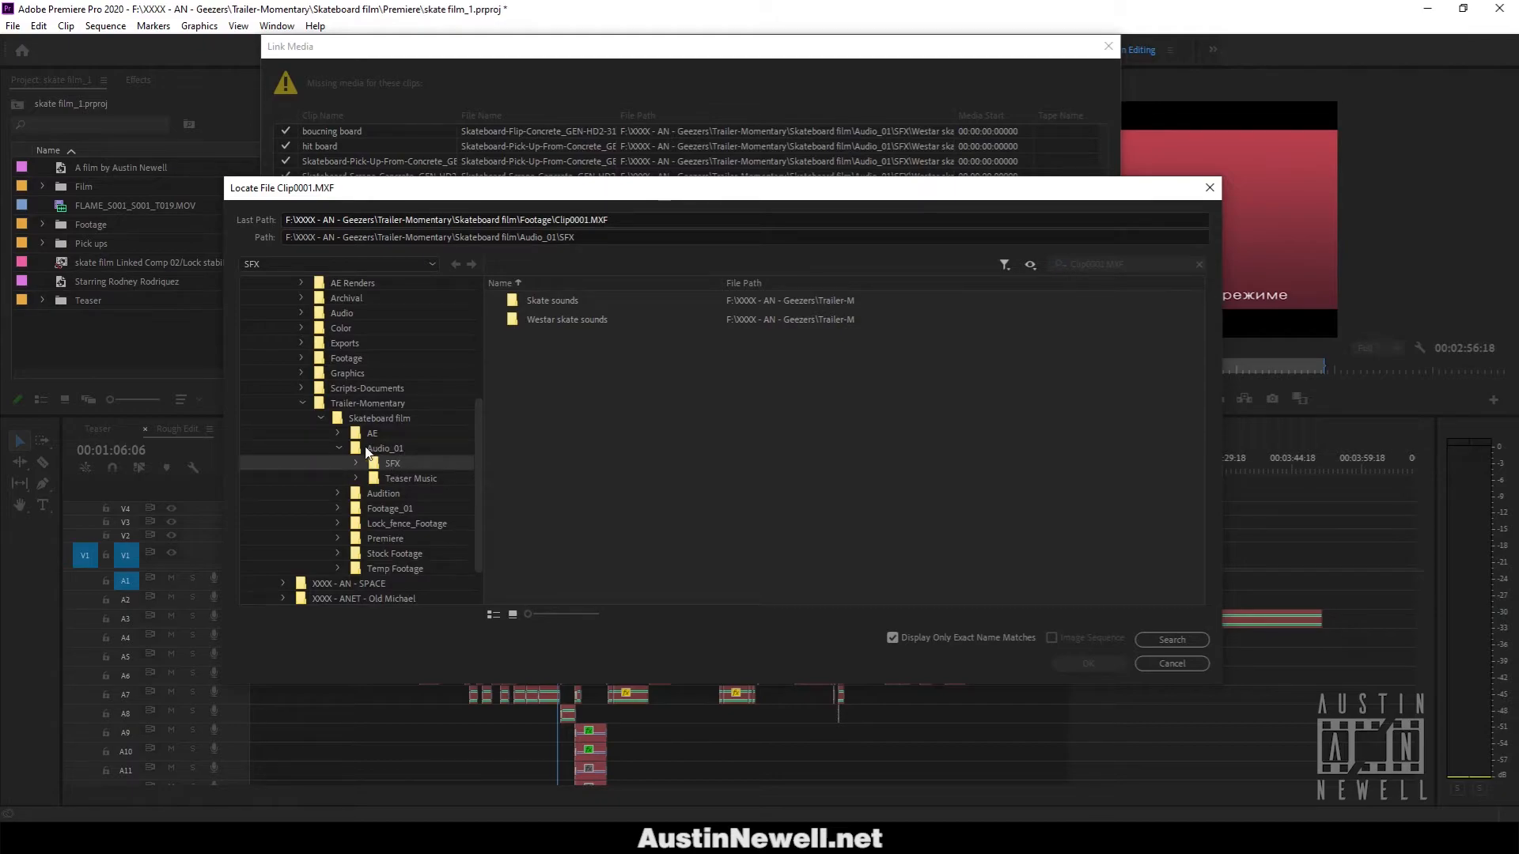
click(383, 417)
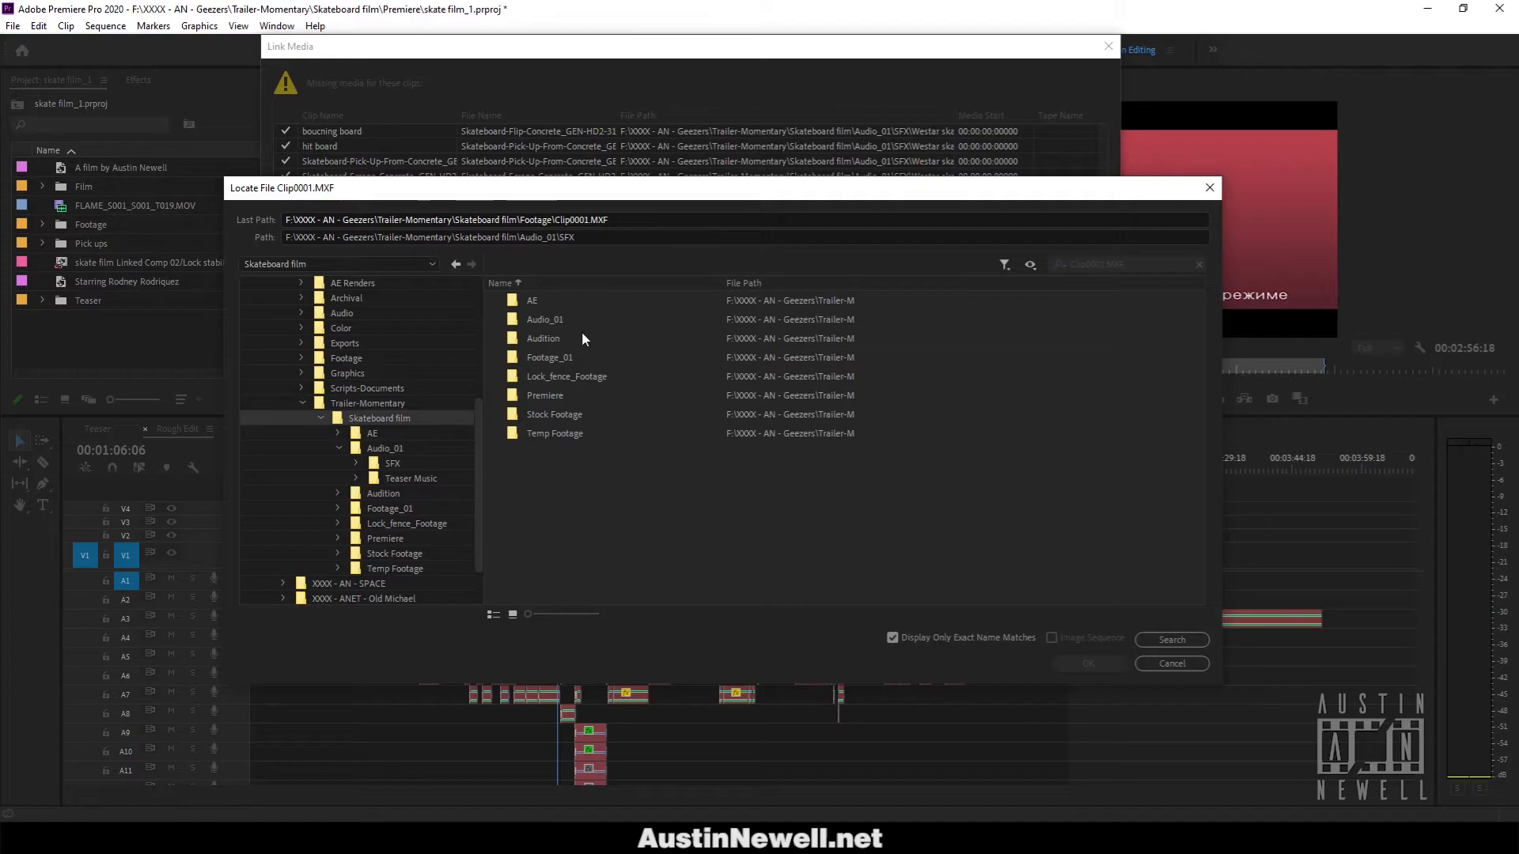
double_click(547, 362)
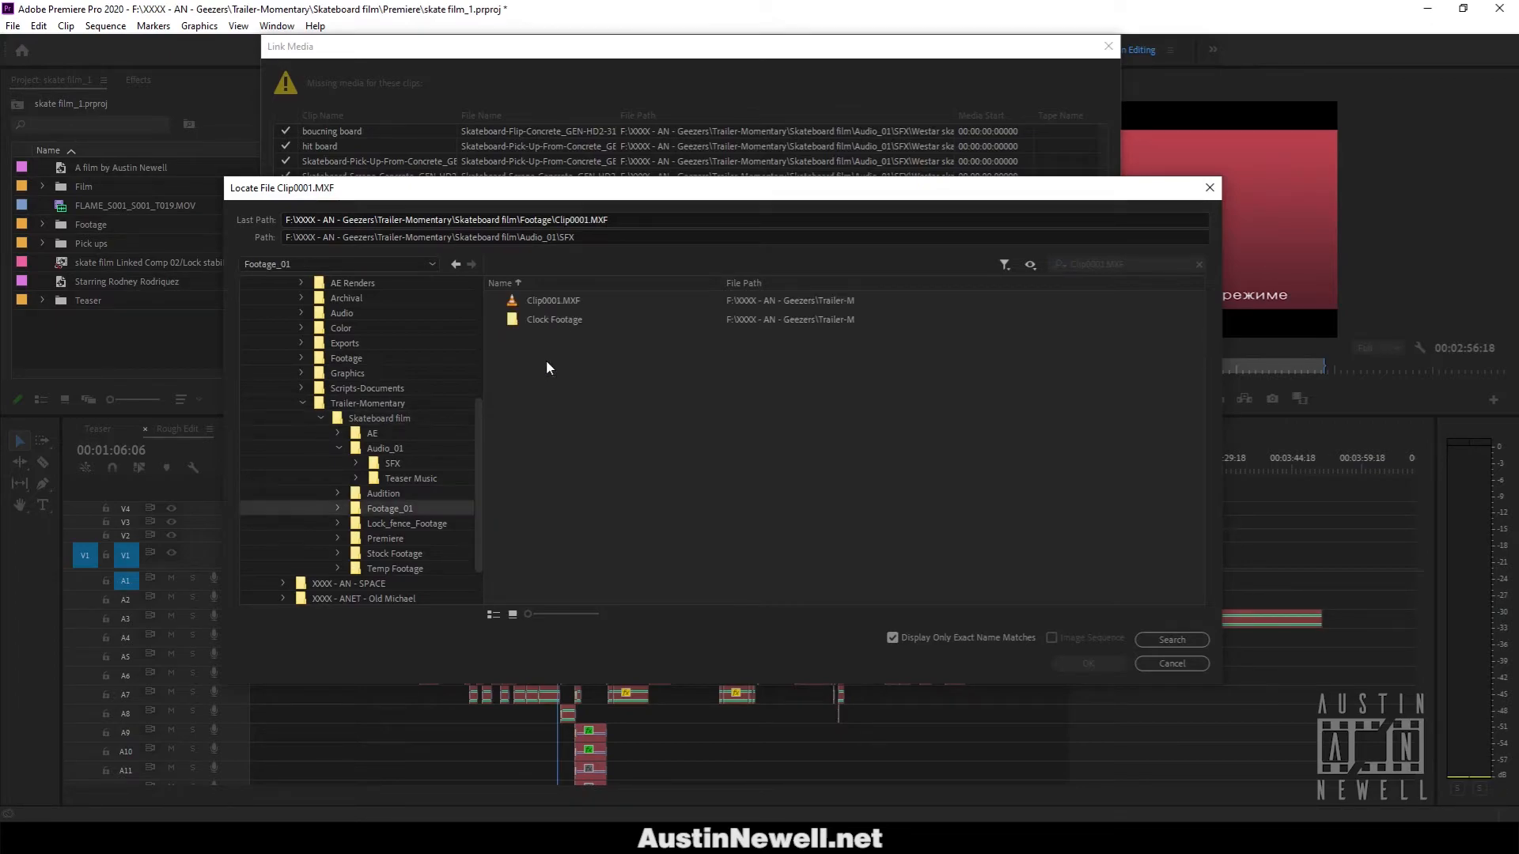
Compare the folder contents with and without exact name matching, and relink Clip0001.MXF to its file in Footage_01.
click(893, 637)
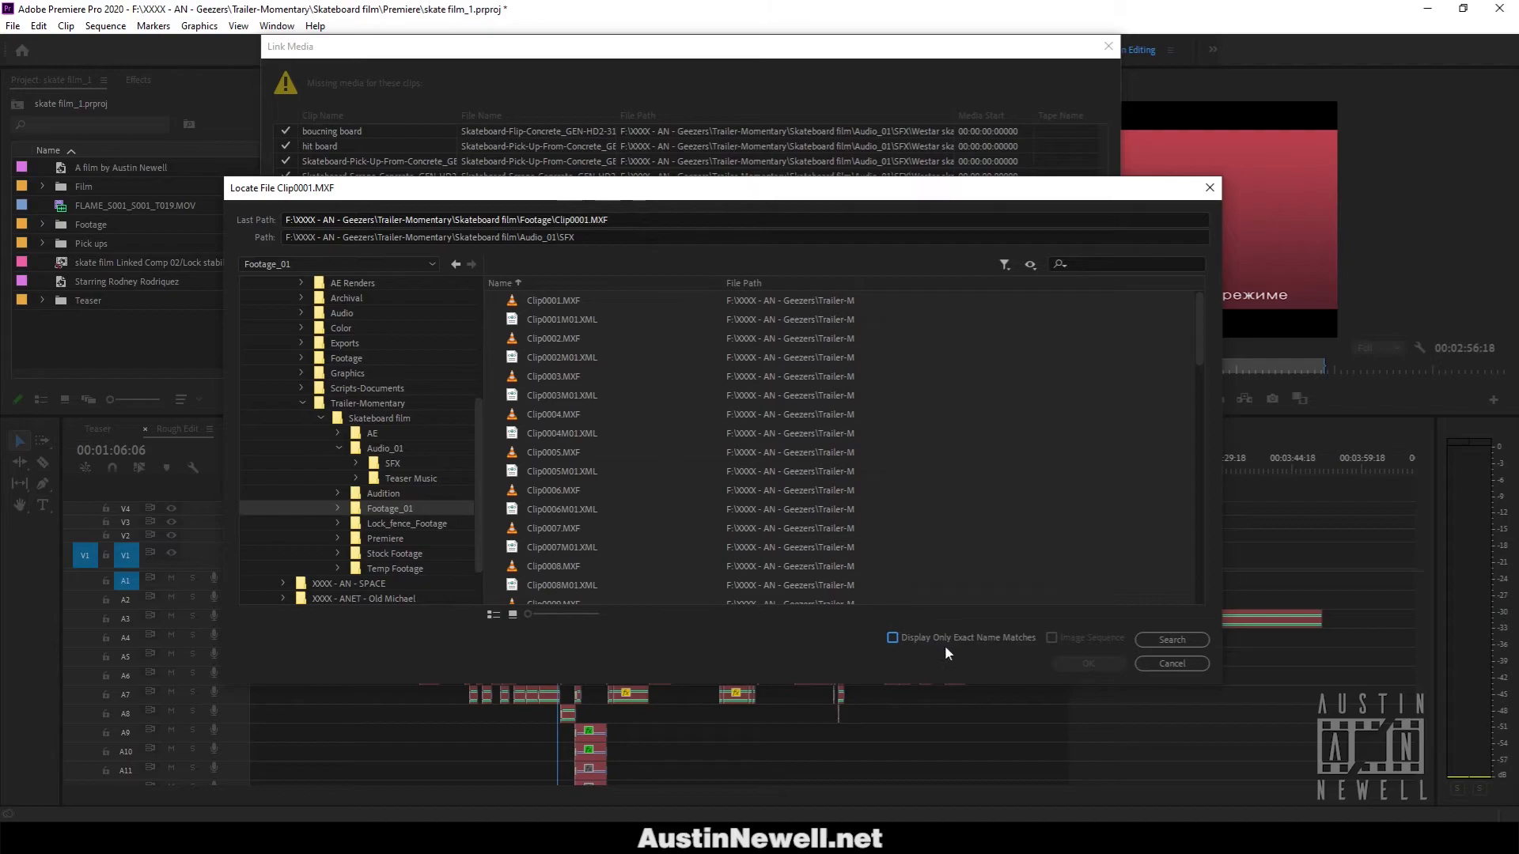
click(914, 637)
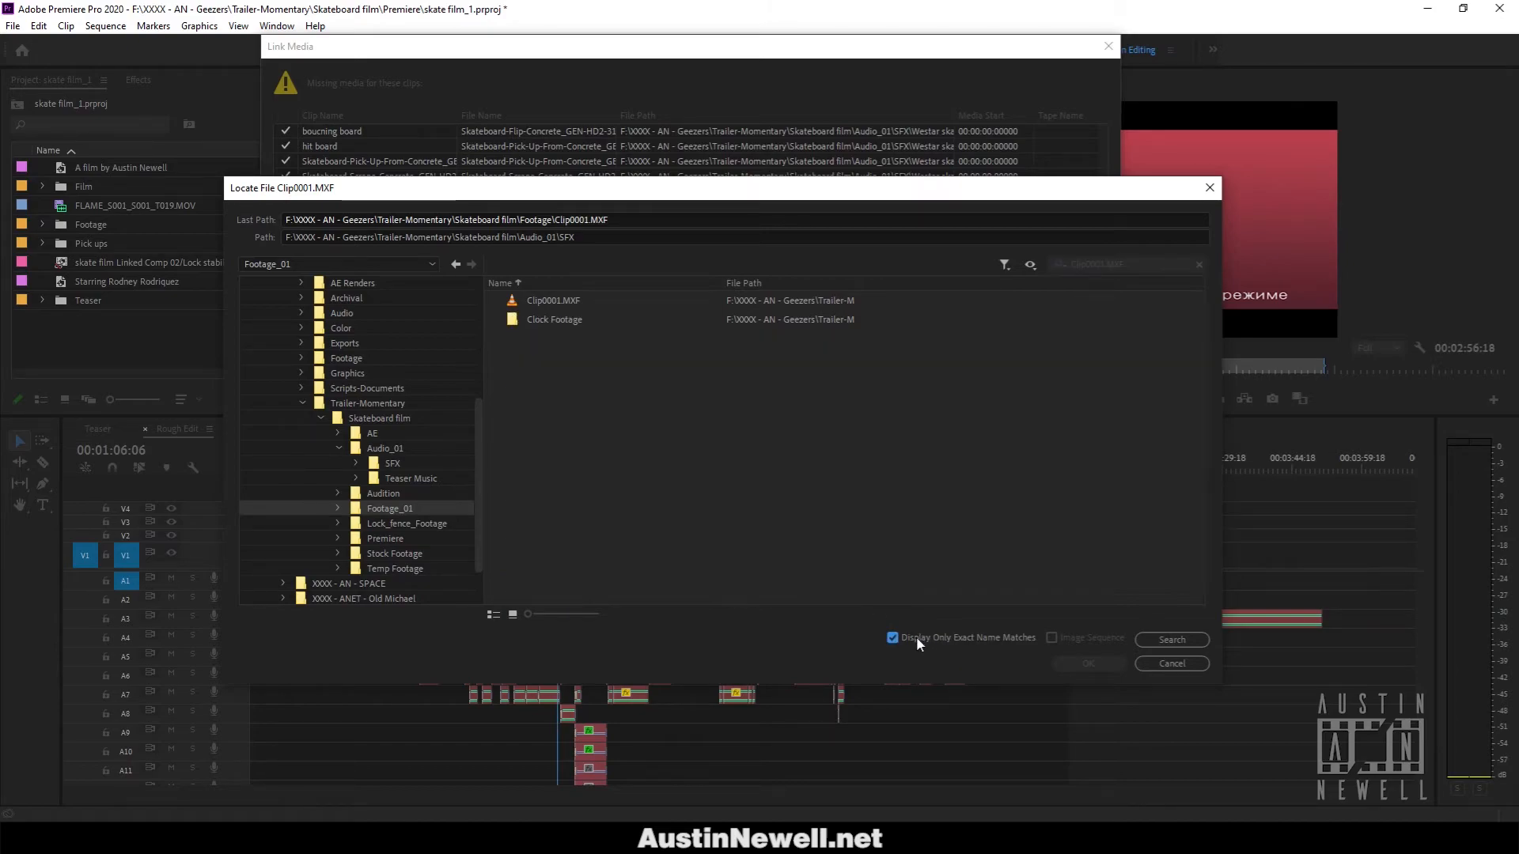
click(569, 302)
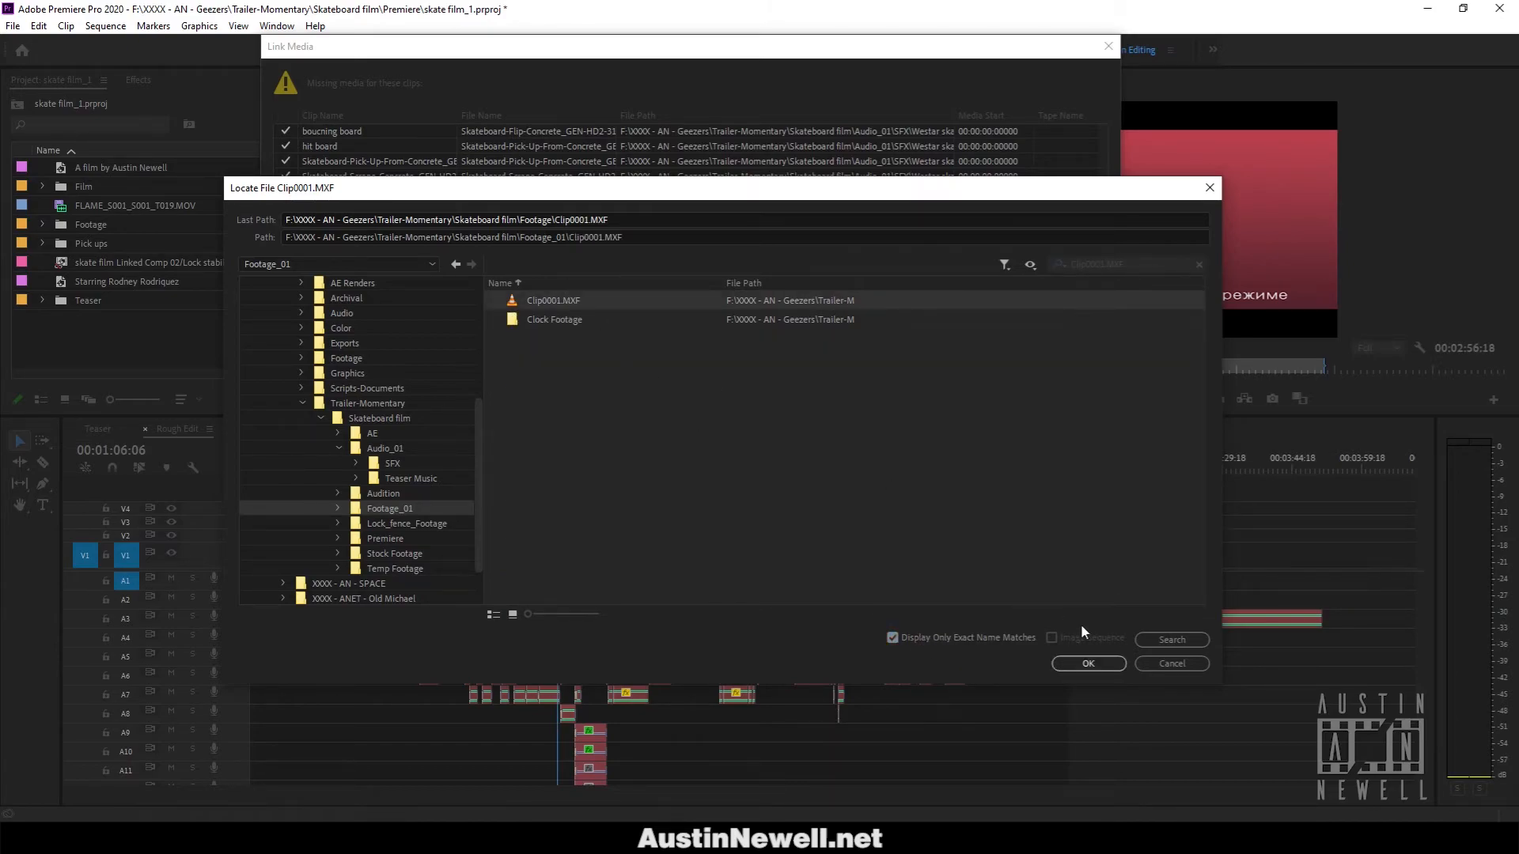
click(1080, 663)
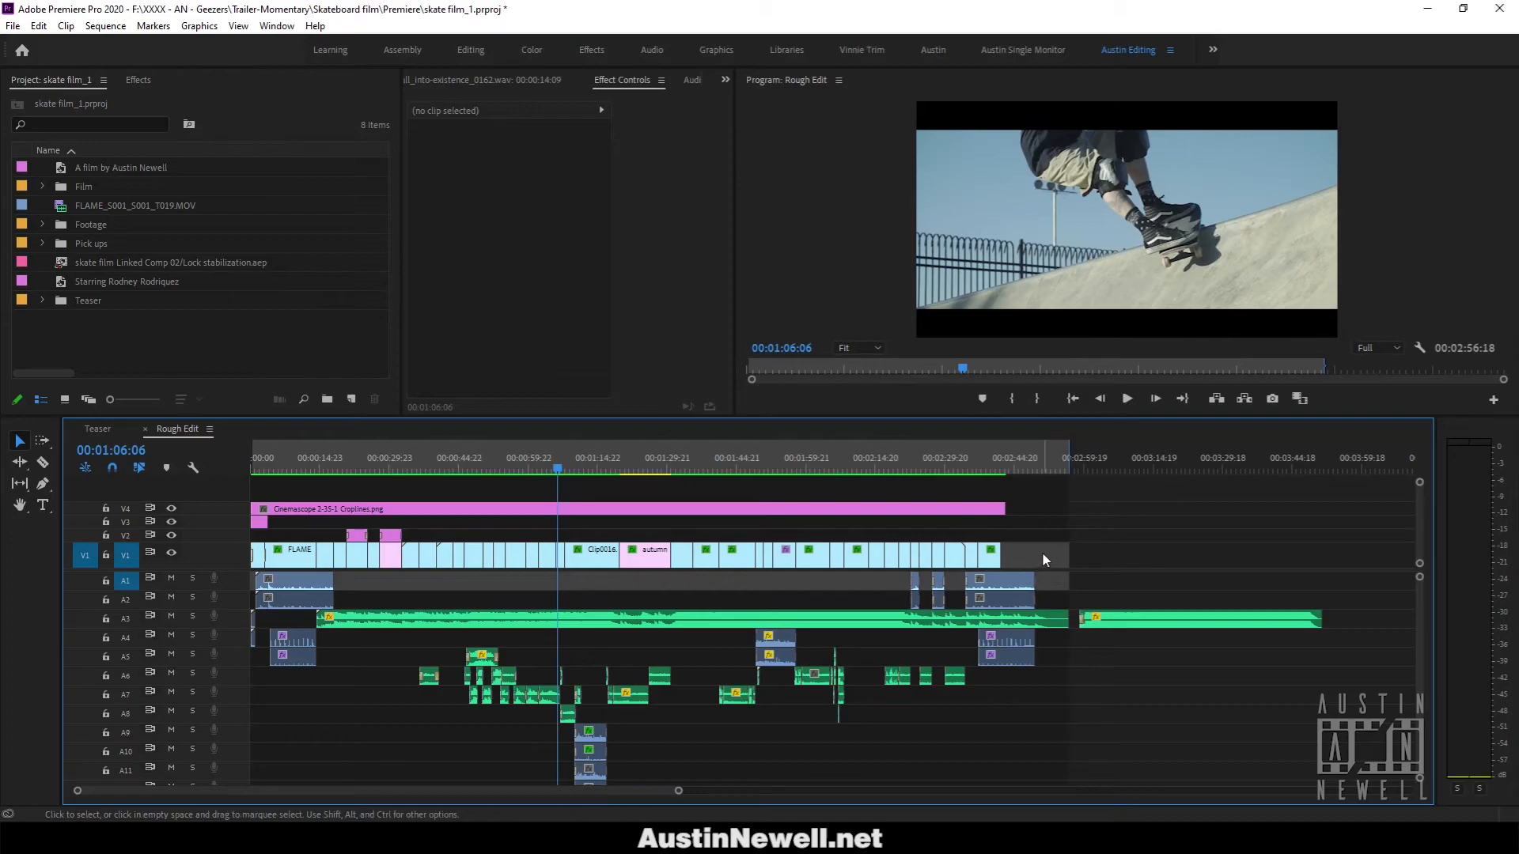
Move the playhead back to 00:01:00:10 and check the relinked video and audio tracks in the Rough Edit sequence.
drag(572, 469, 532, 472)
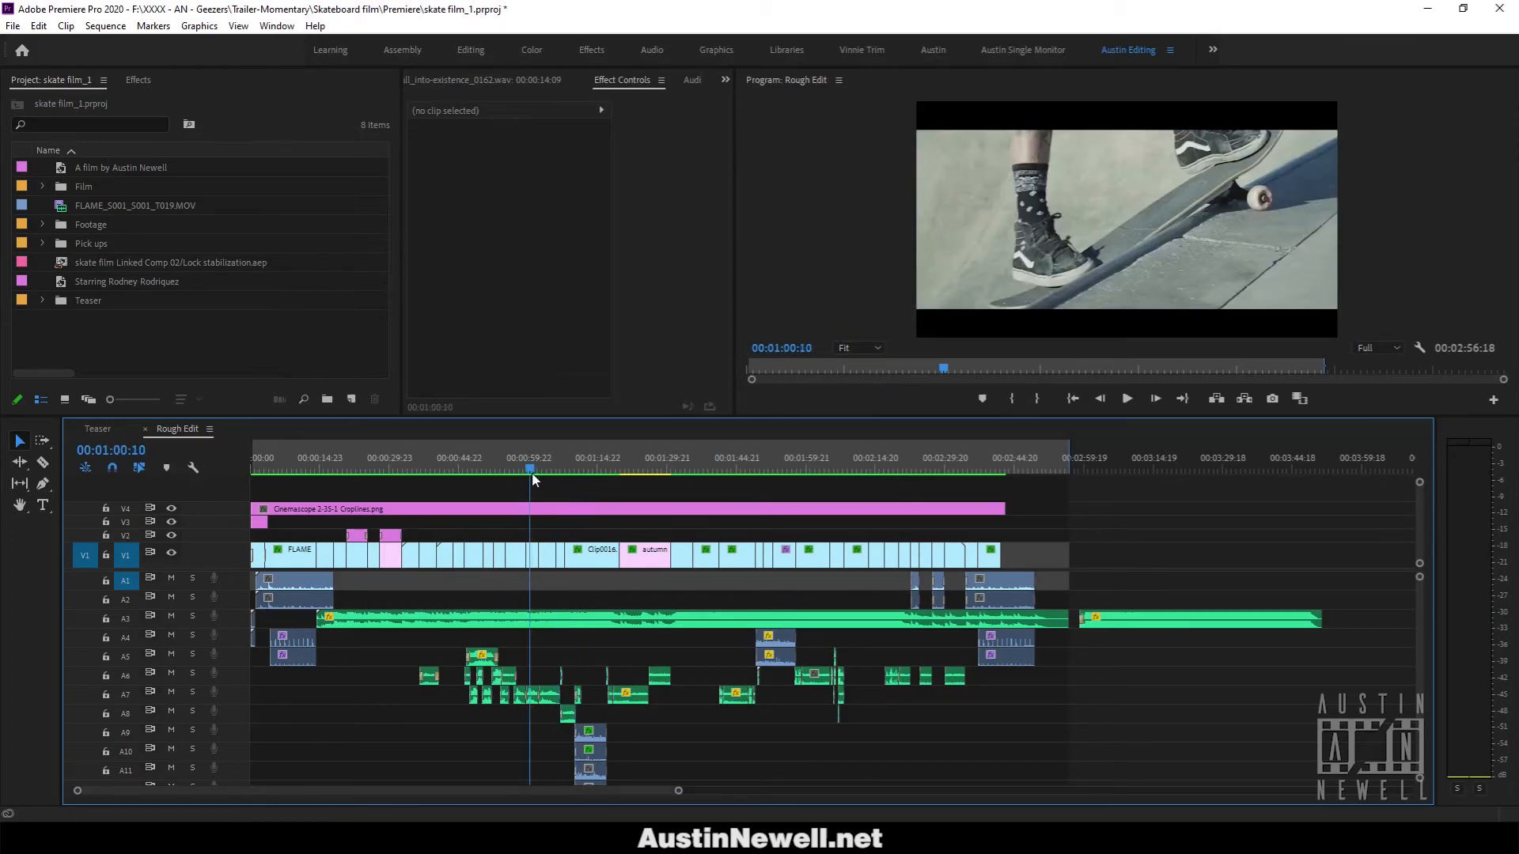
scroll(688, 563, down, 4)
scroll(688, 564, up, 4)
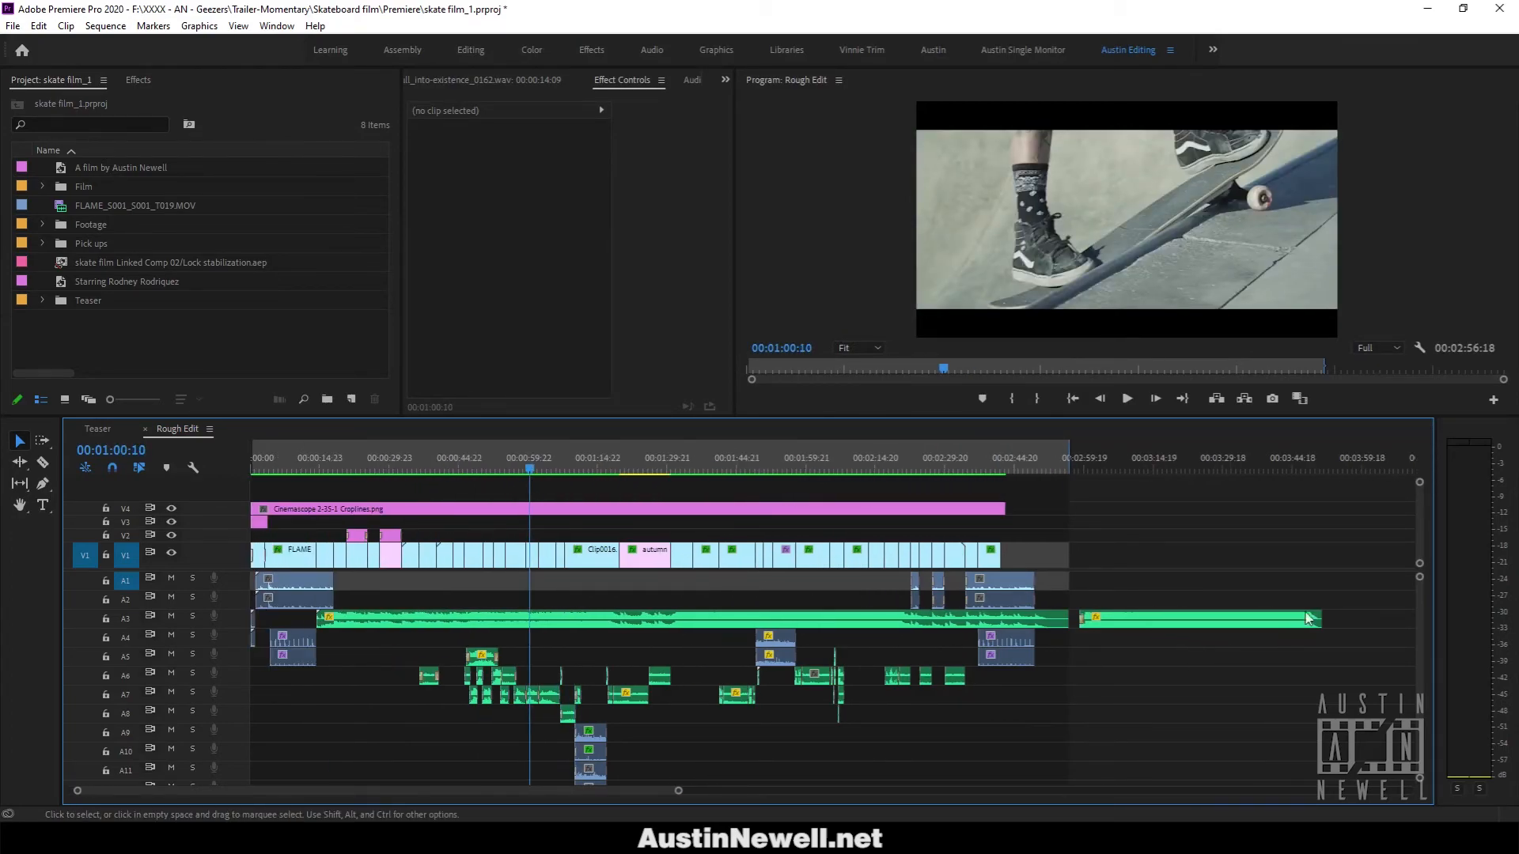
drag(1418, 593, 1419, 562)
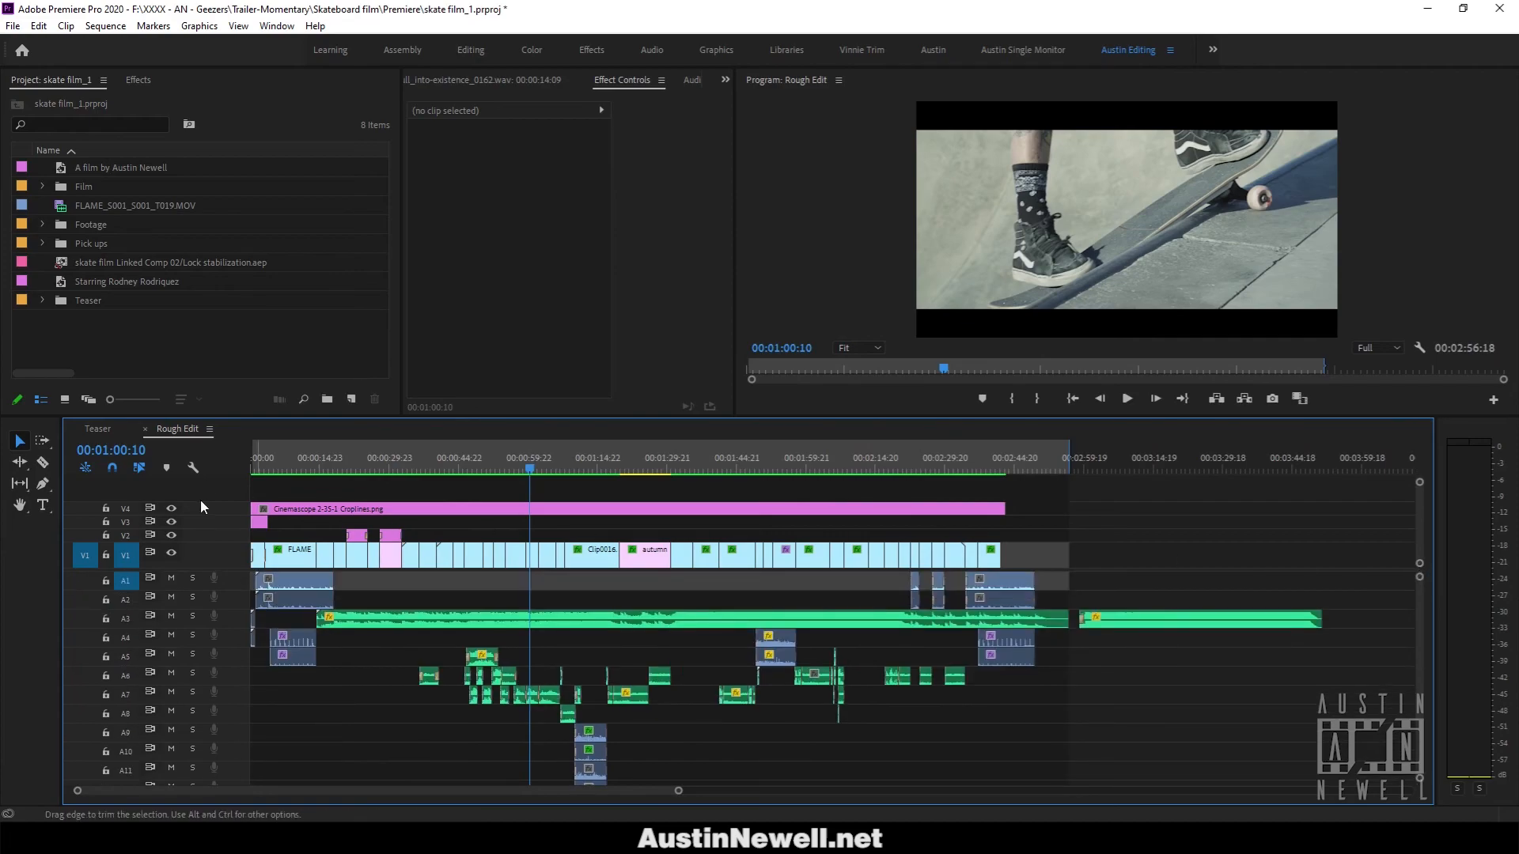